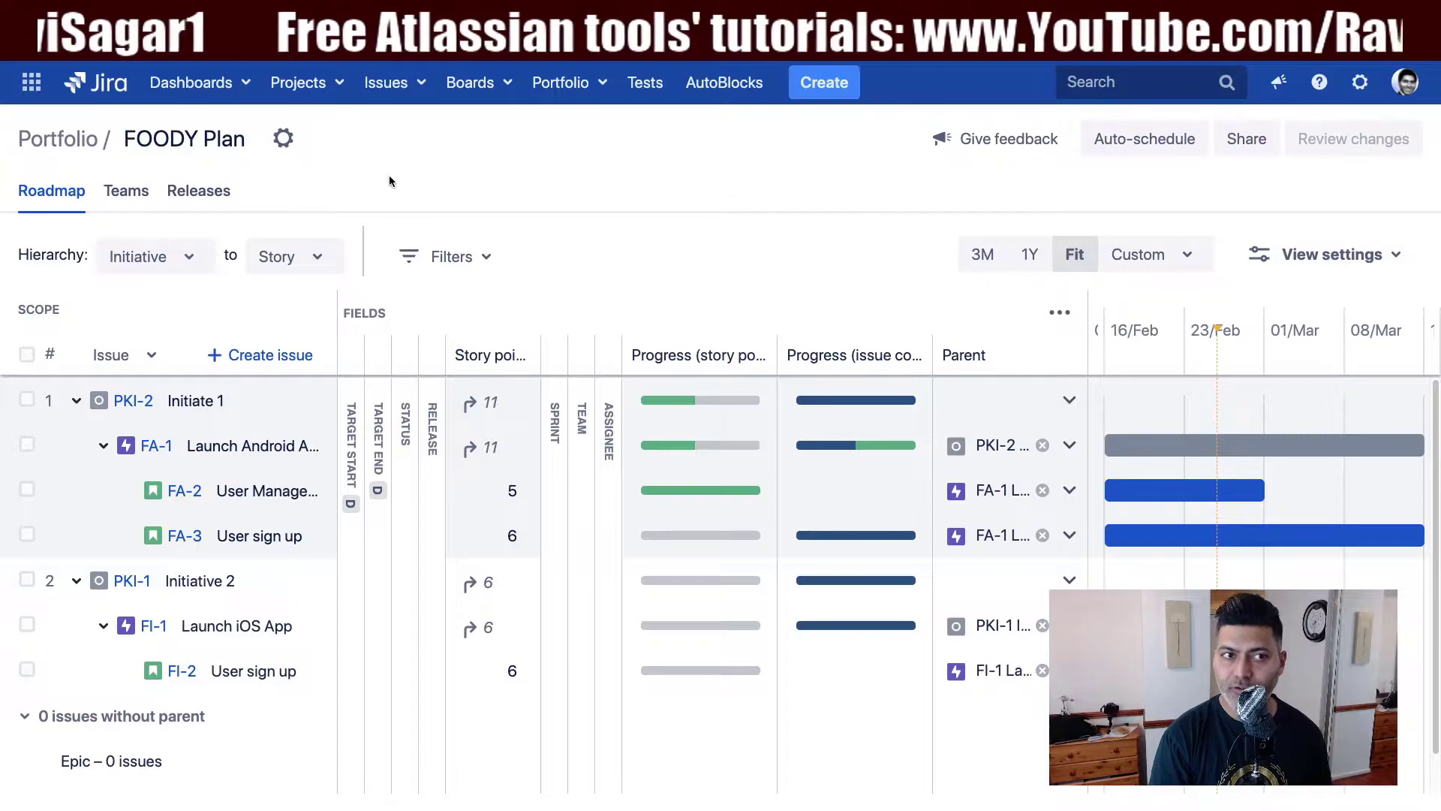
# - Examine the FOODY Plan's scheduling configuration and its issue sources, and return to the roadmap
pyautogui.click(284, 139)
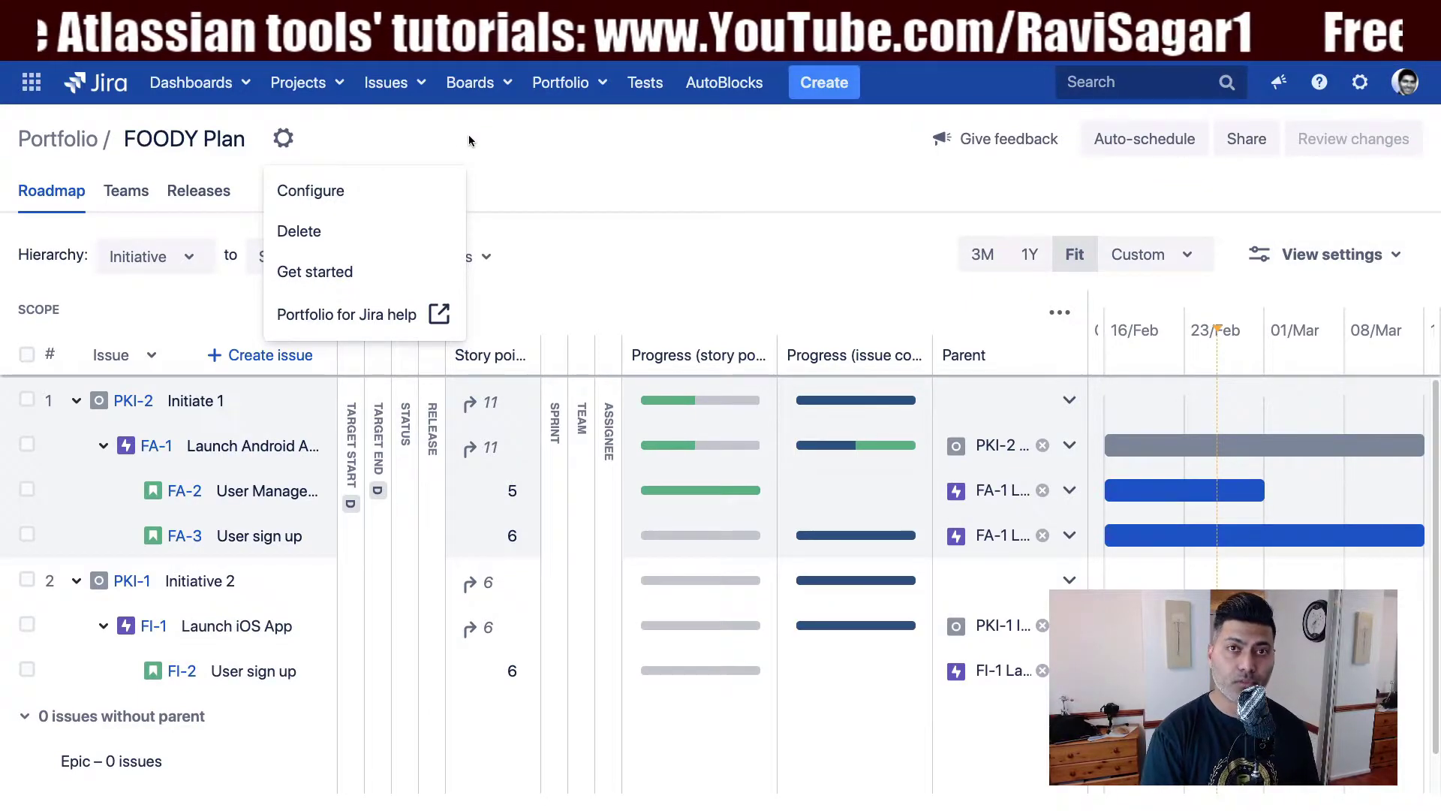
pyautogui.click(468, 134)
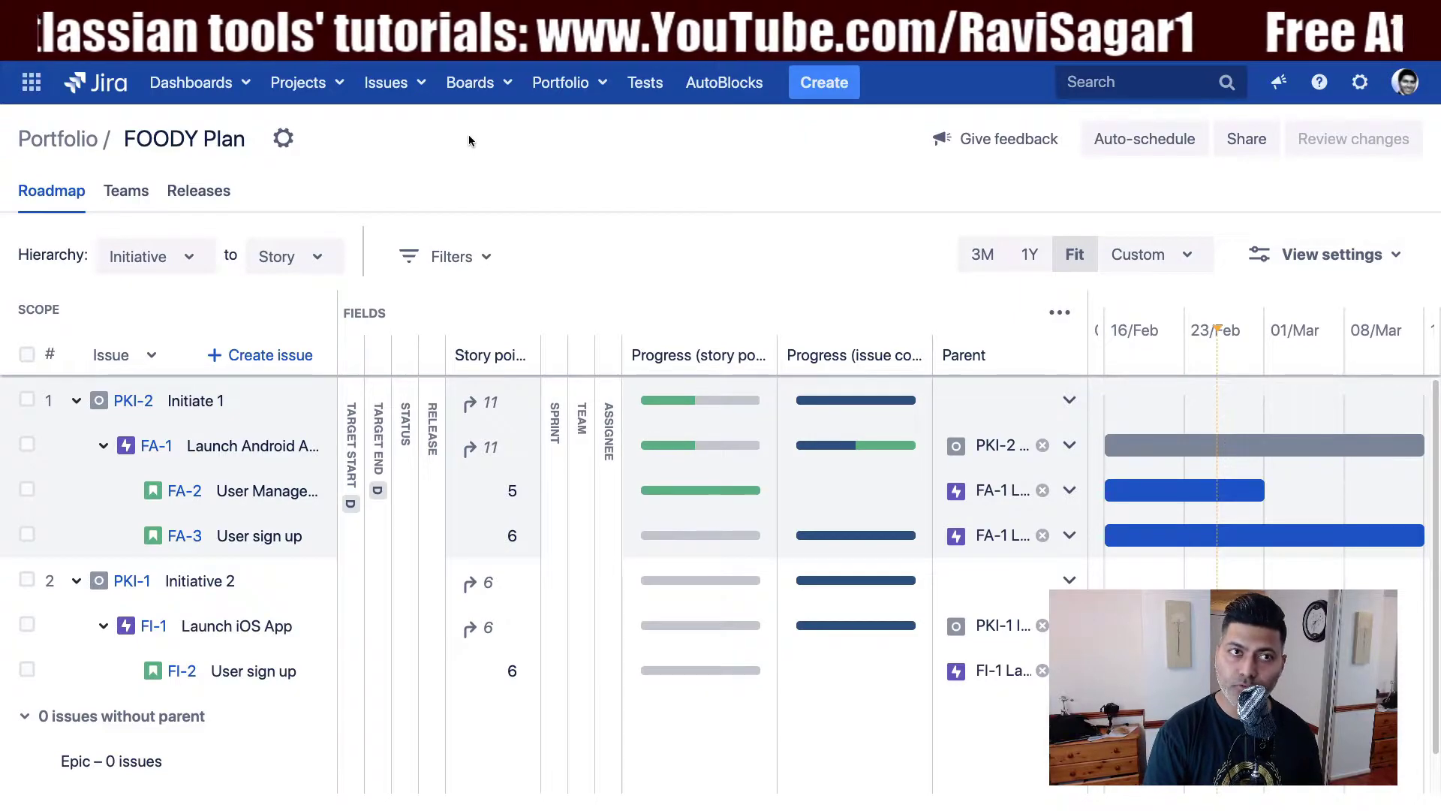
pyautogui.click(283, 137)
pyautogui.click(311, 192)
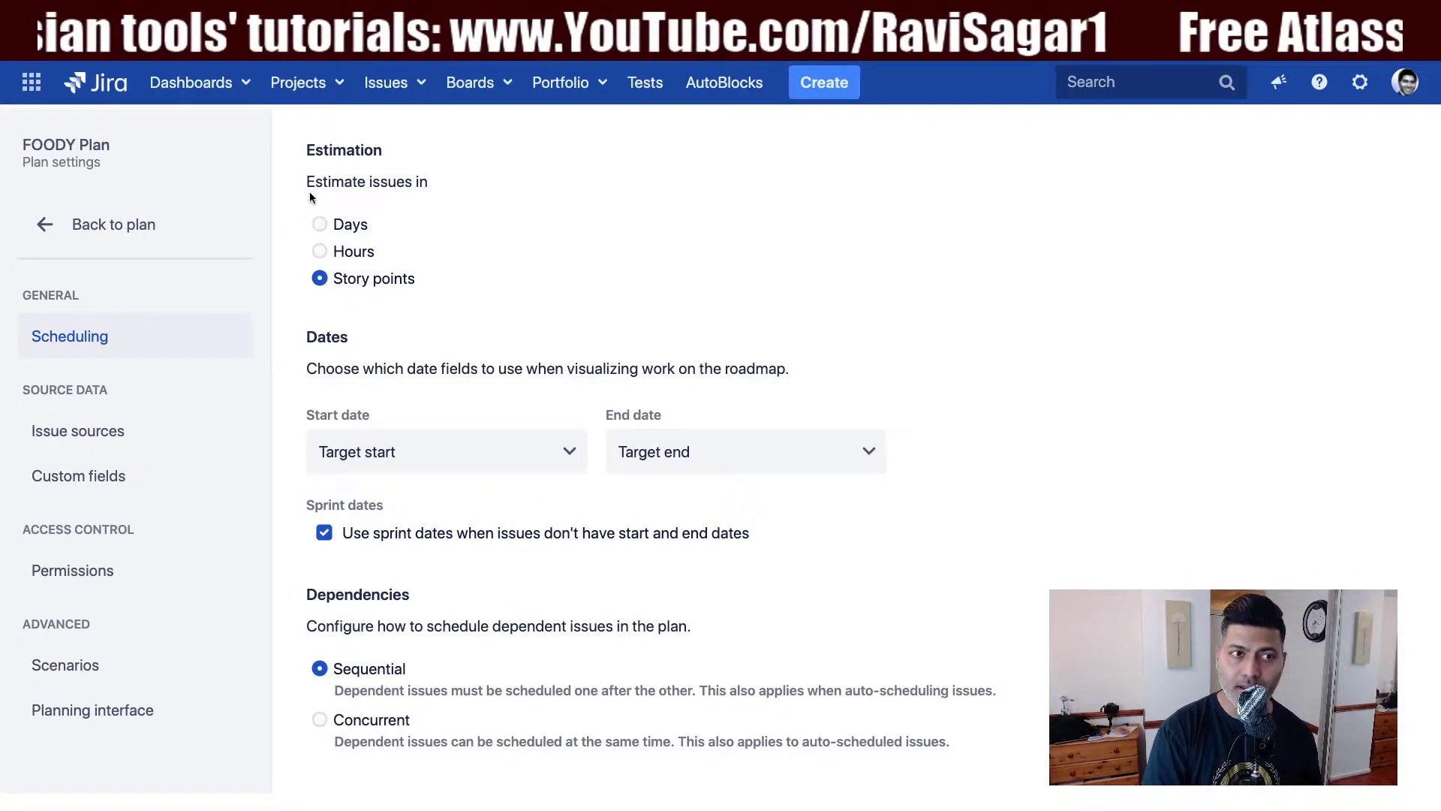
pyautogui.click(124, 433)
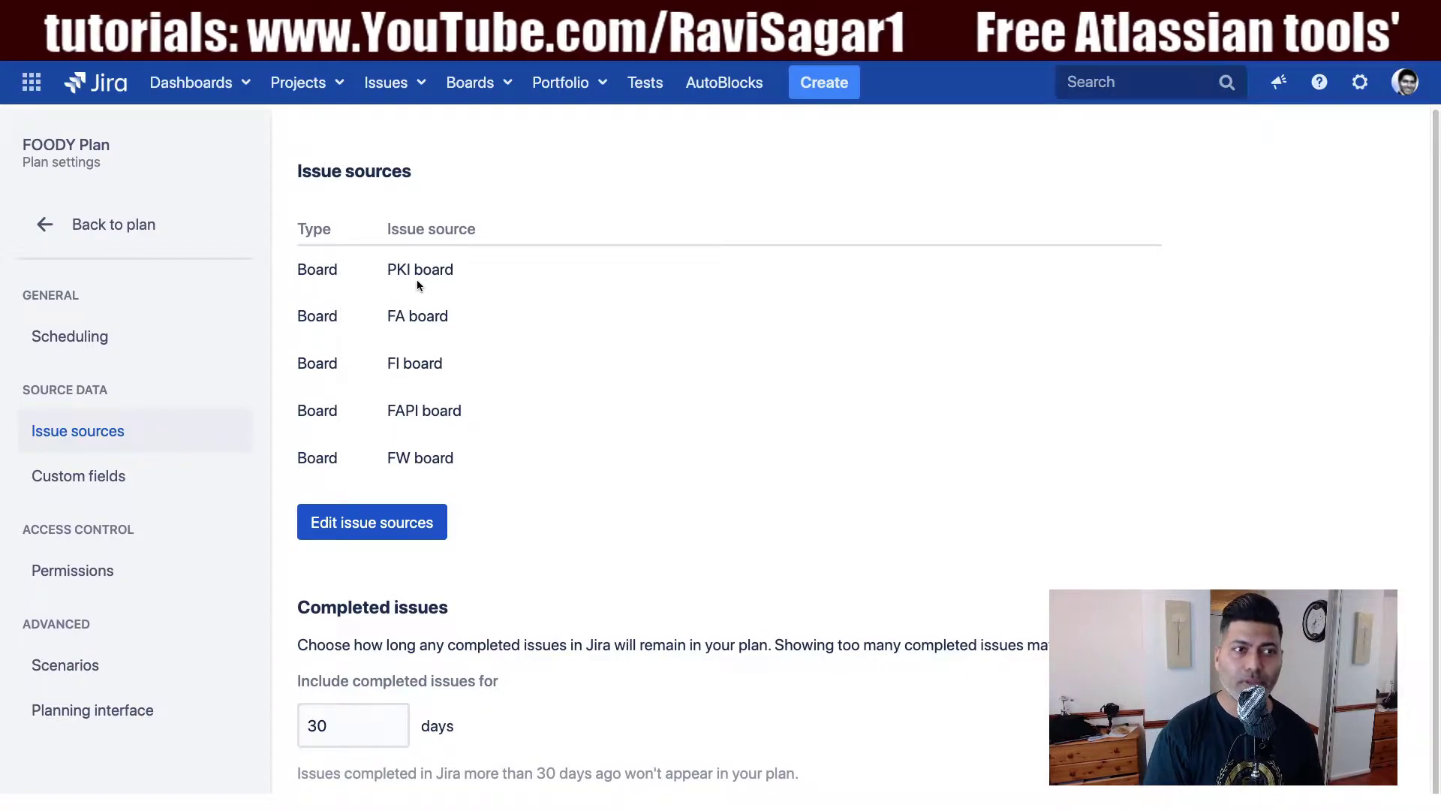
pyautogui.click(36, 227)
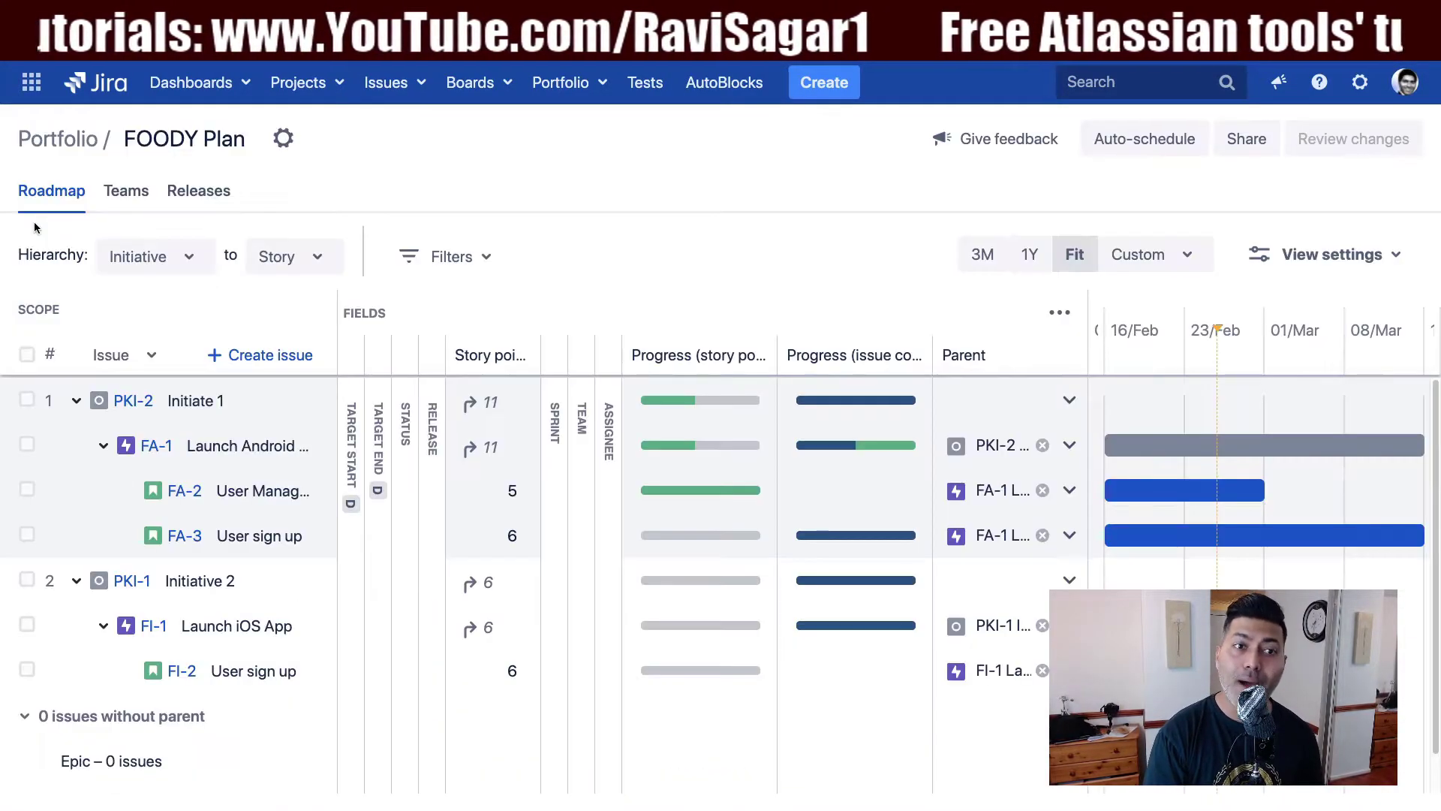
# - Limit the roadmap's hierarchy range to Initiative to Initiative
pyautogui.click(186, 266)
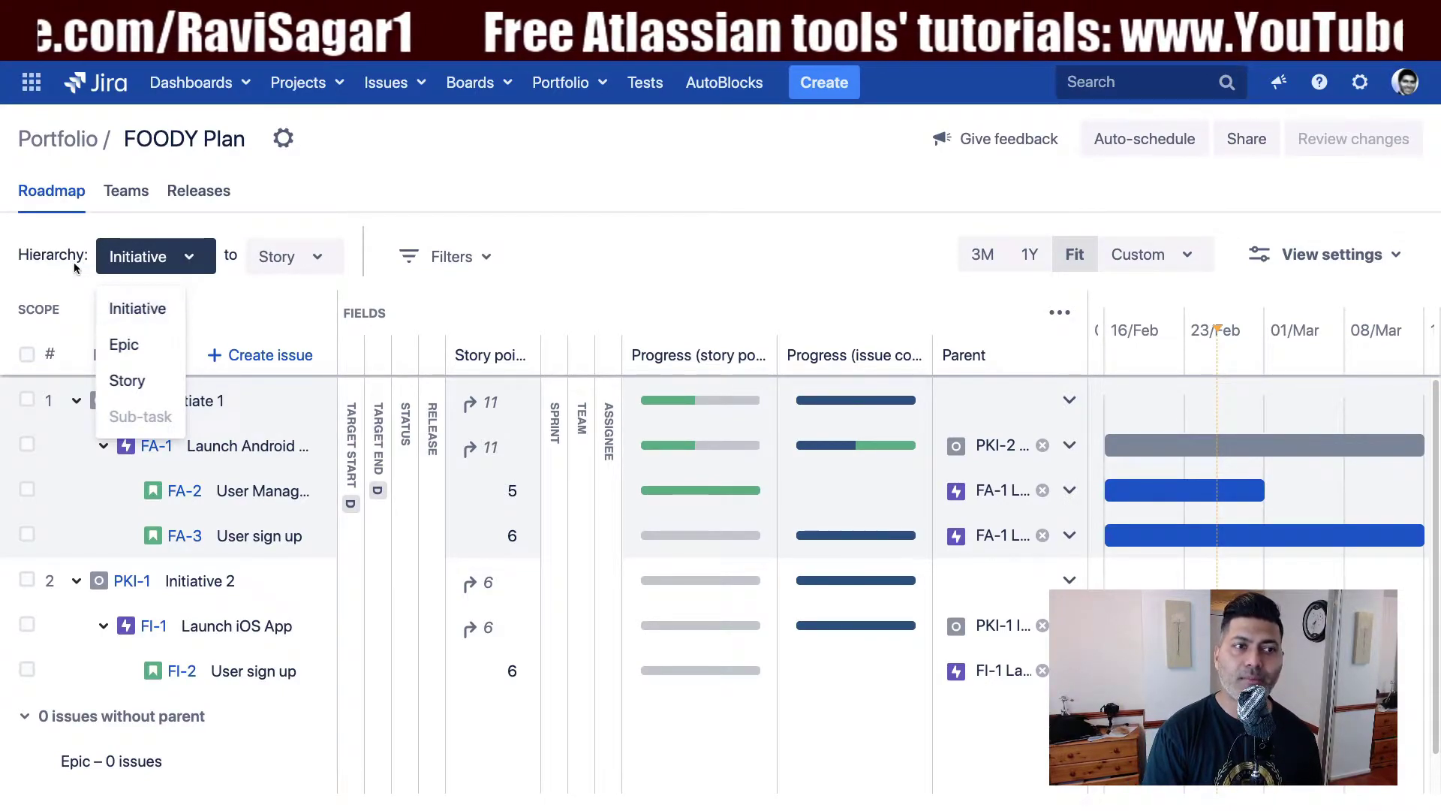
pyautogui.click(303, 258)
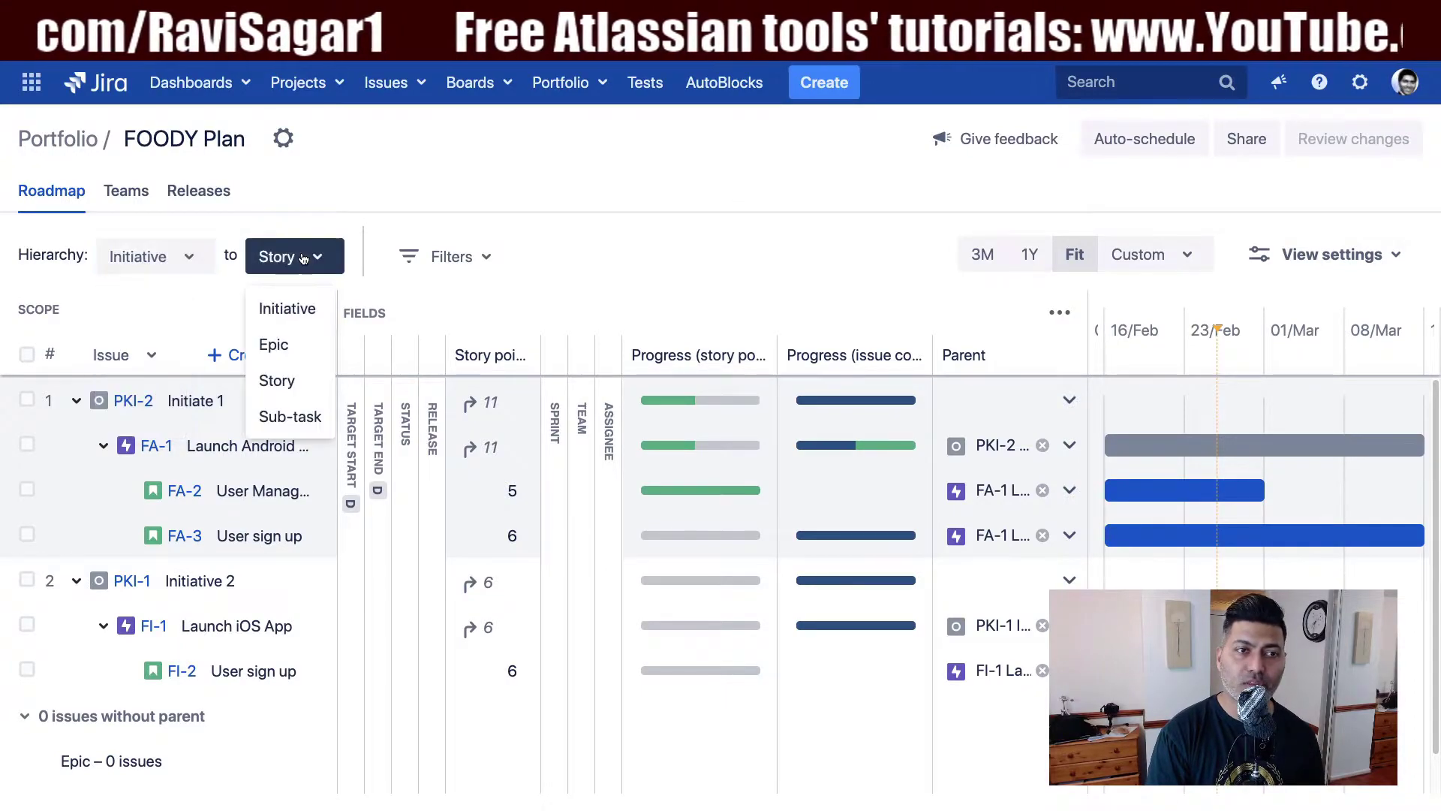
pyautogui.click(299, 311)
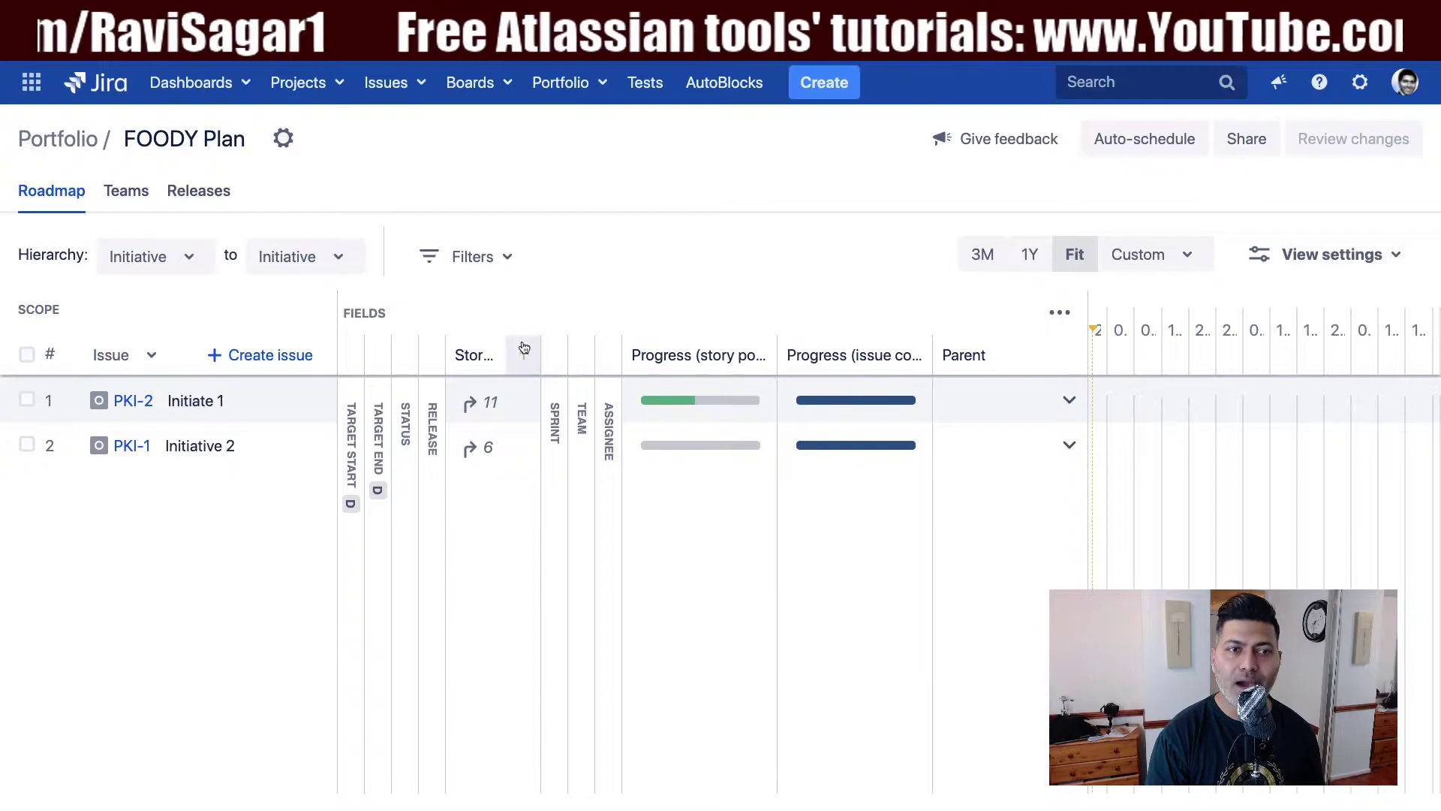
# - Collapse the Story points, Progress (story points), Progress (issue count) and Parent columns on the roadmap
pyautogui.click(488, 367)
pyautogui.click(680, 362)
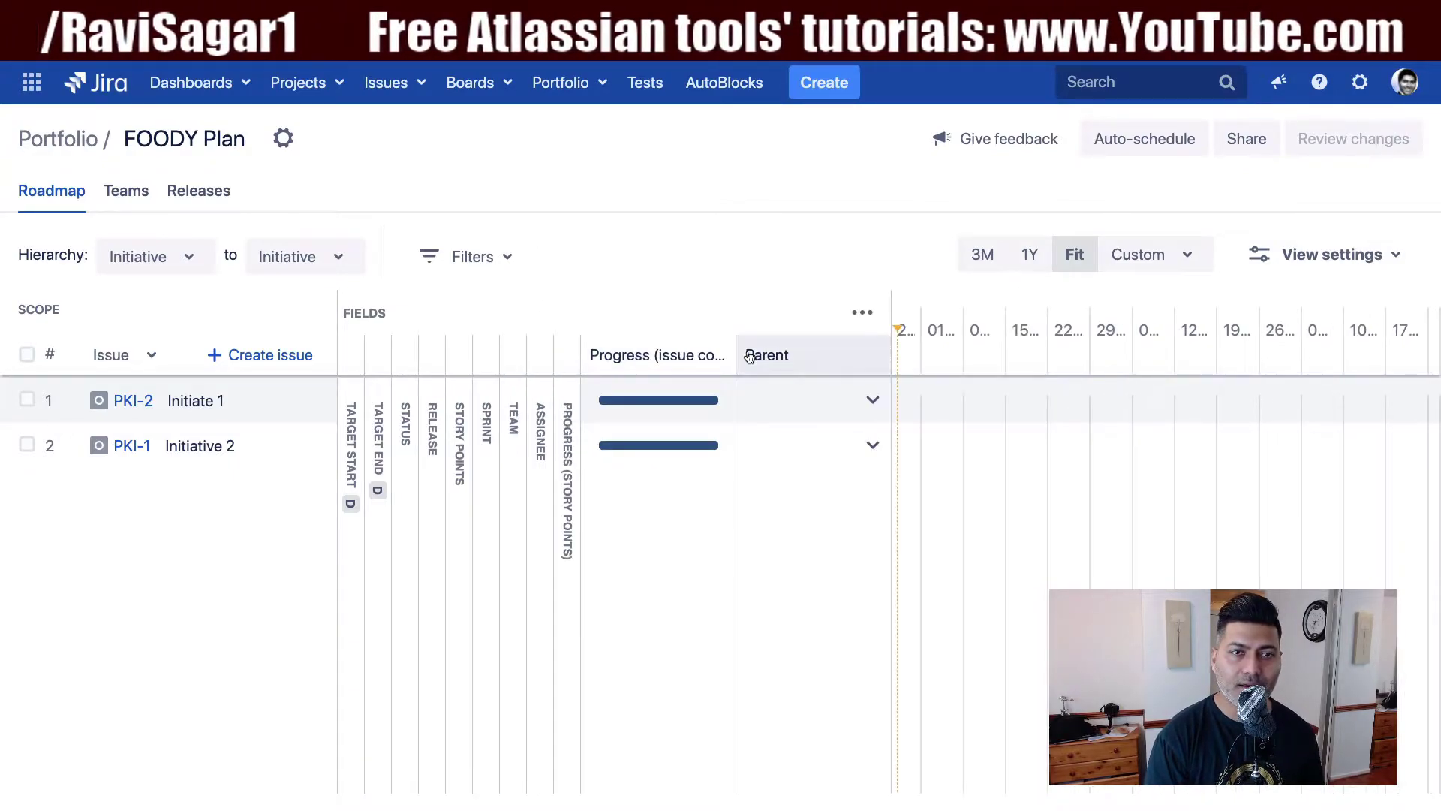
pyautogui.click(663, 357)
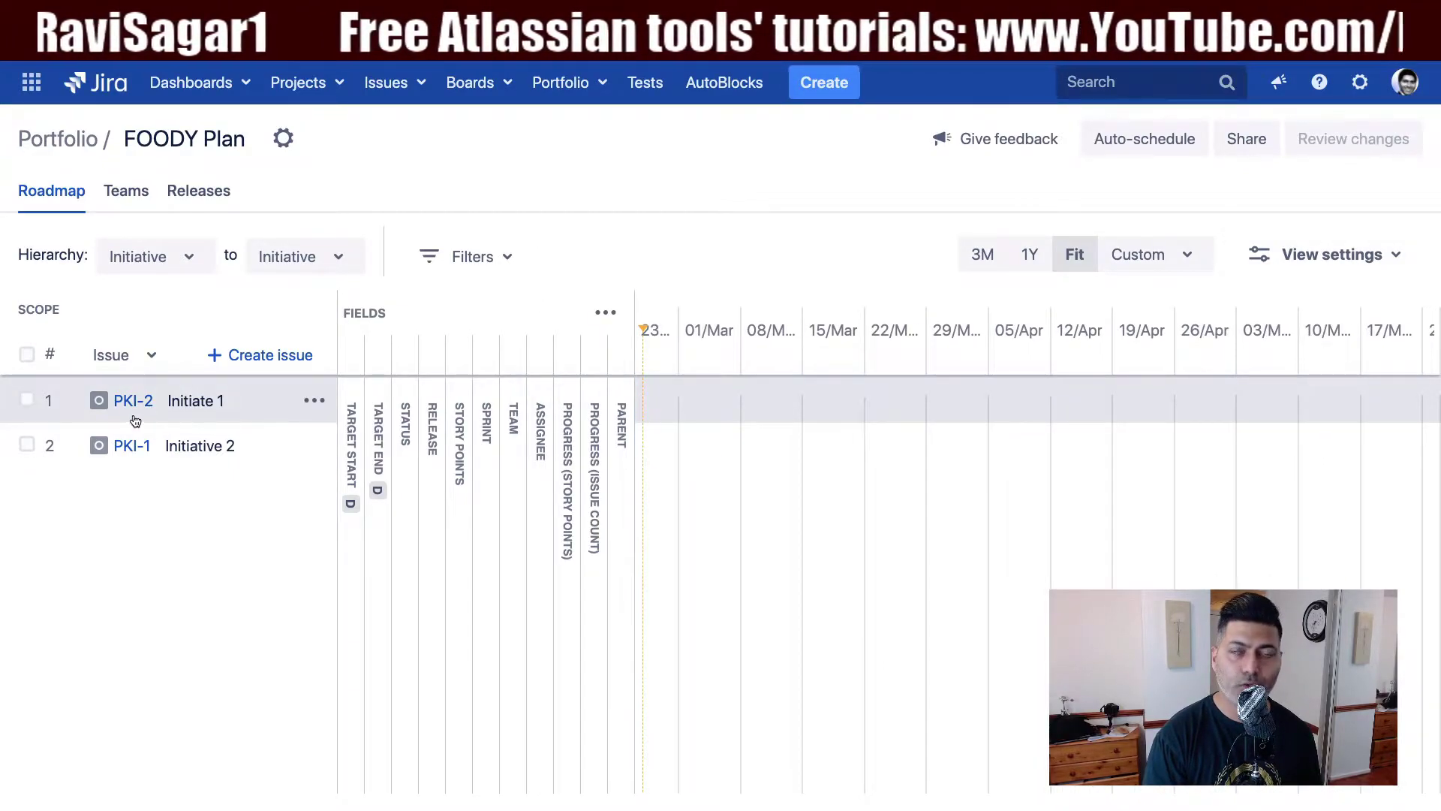
# - Create a new initiative named "Initiative 3" in the PKI project and close the blank entry row that follows
pyautogui.click(214, 364)
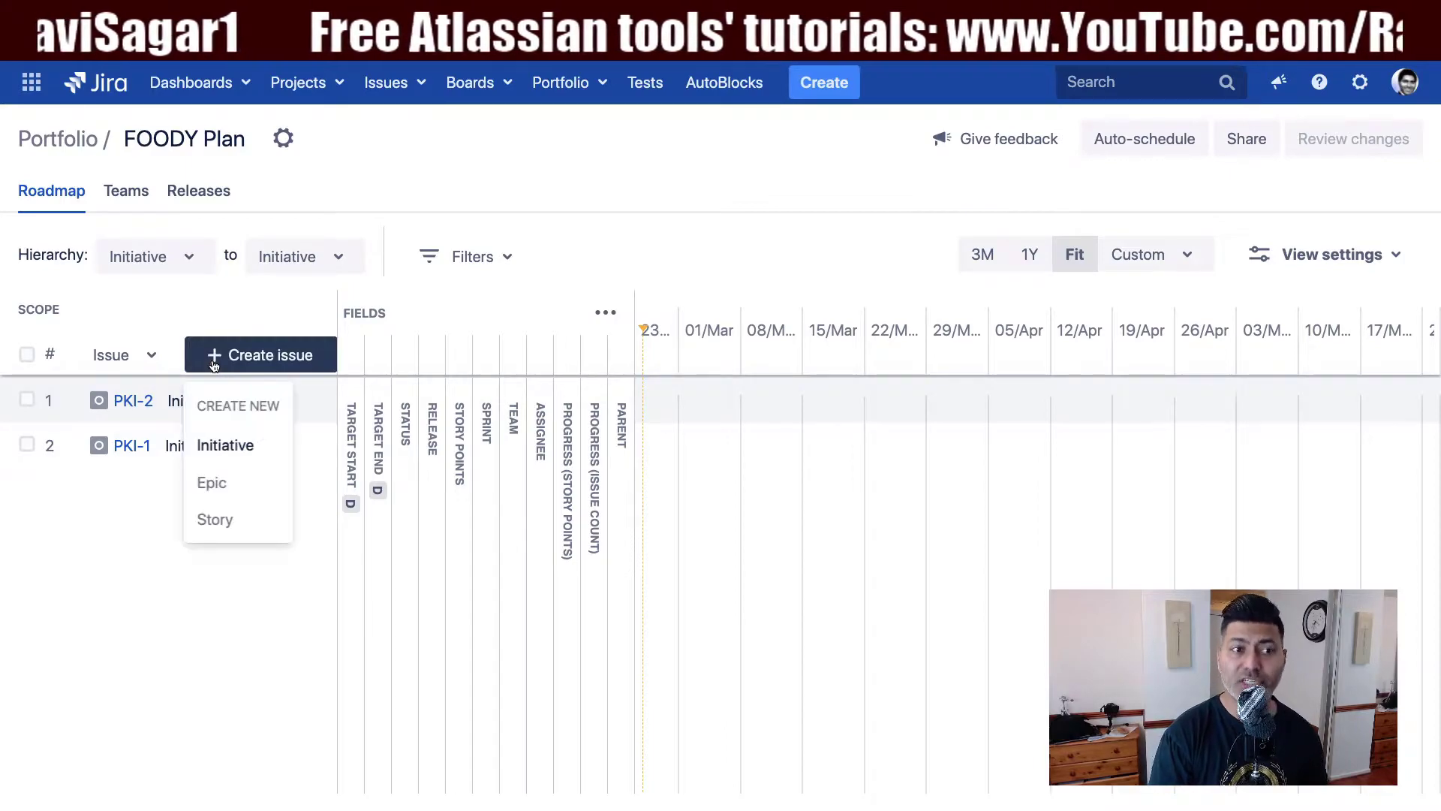
pyautogui.click(224, 450)
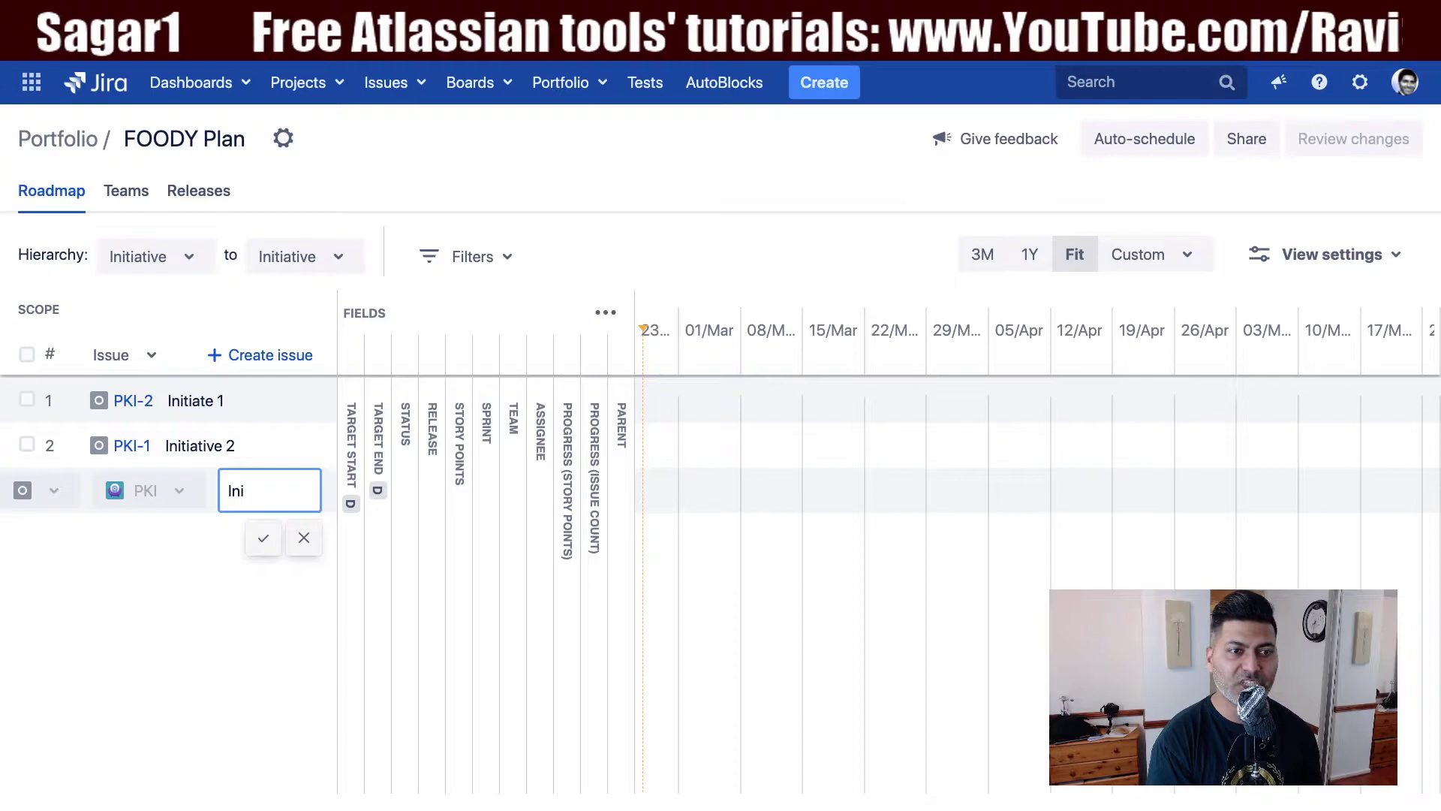
pyautogui.write('Initiative 3')
pyautogui.press('Return')
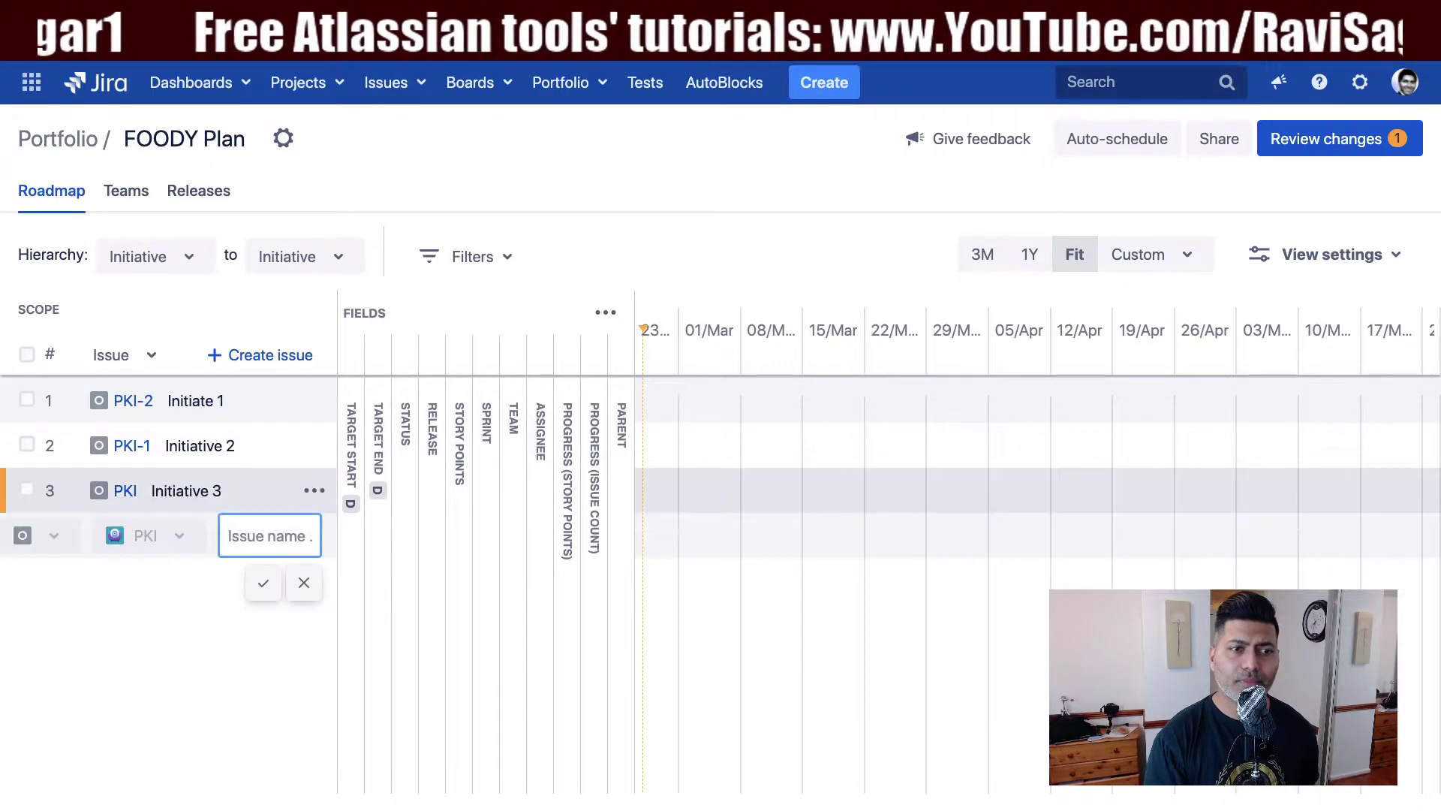
pyautogui.click(635, 246)
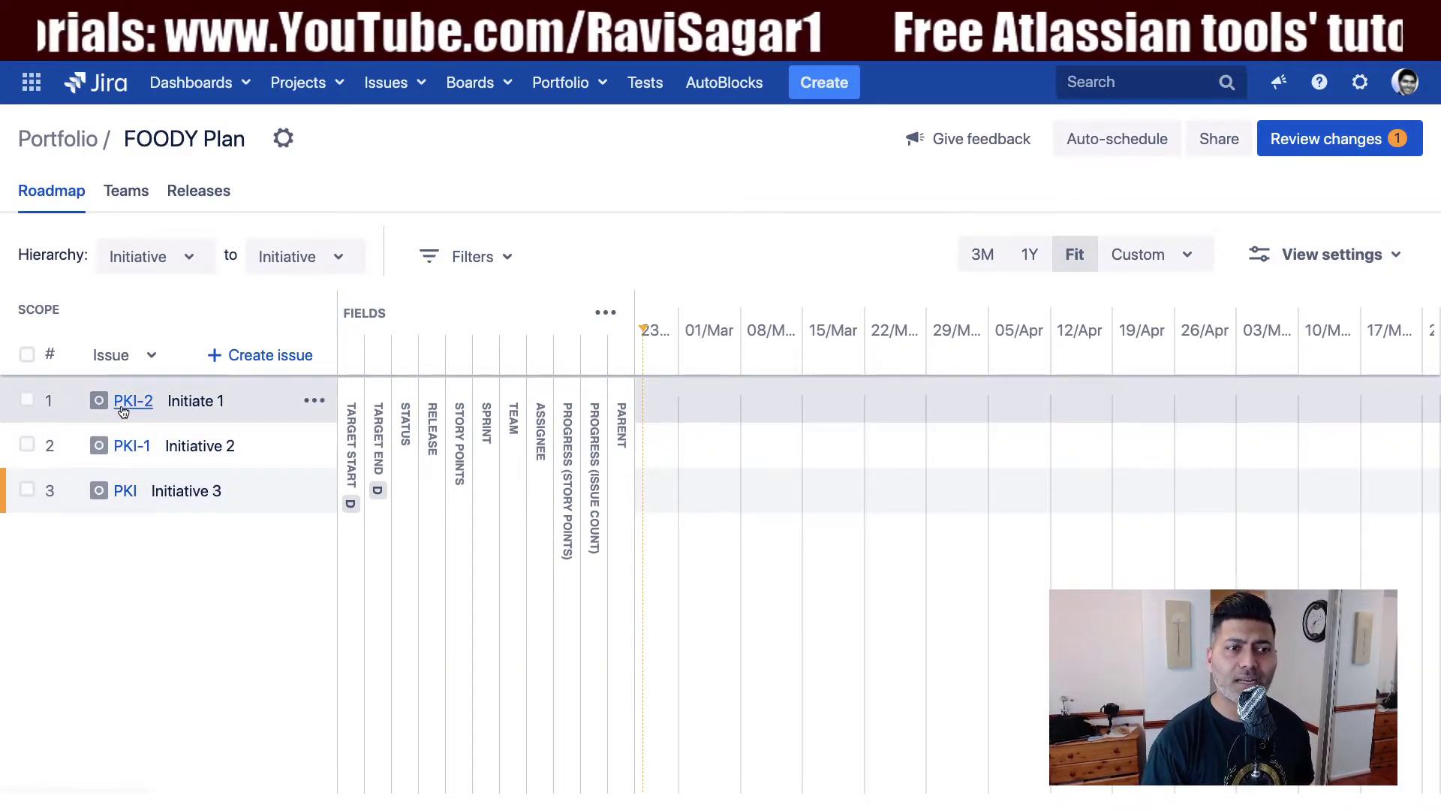
# - Set the lowest hierarchy level of the roadmap to Epic to show the epics under each initiative
pyautogui.click(327, 264)
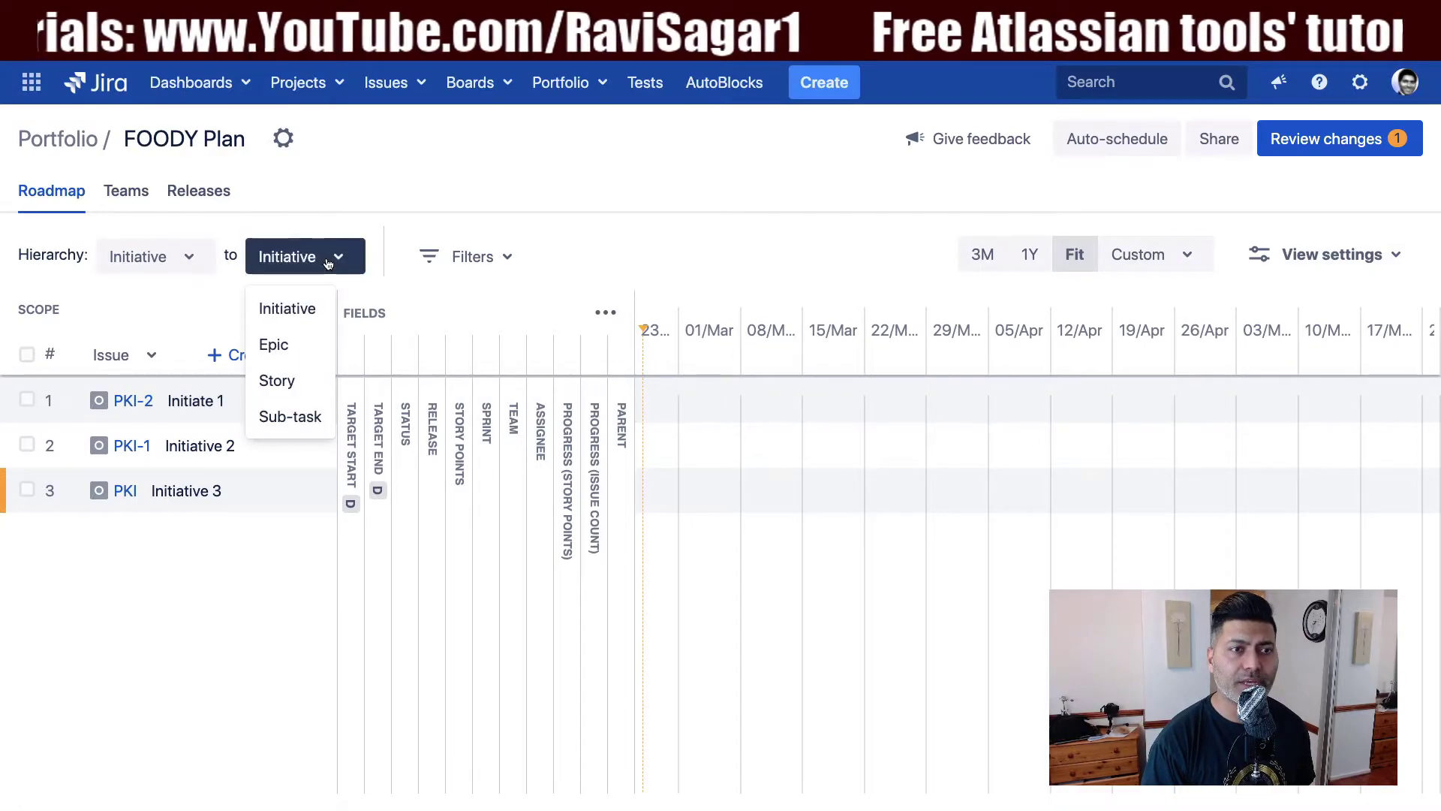
pyautogui.click(305, 347)
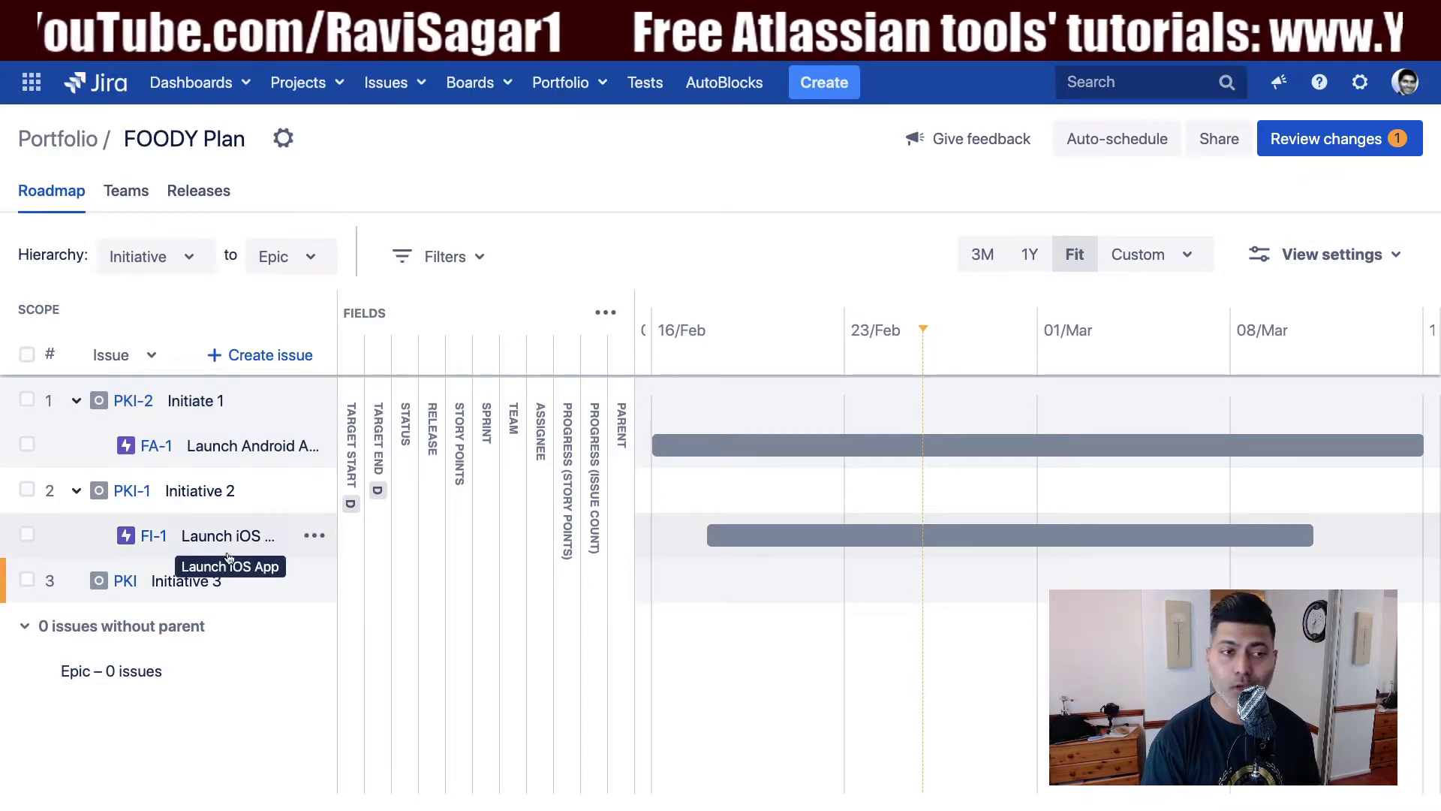
pyautogui.moveTo(201, 537)
pyautogui.mouseDown()
pyautogui.moveTo(206, 466)
pyautogui.moveTo(217, 541)
pyautogui.mouseUp()
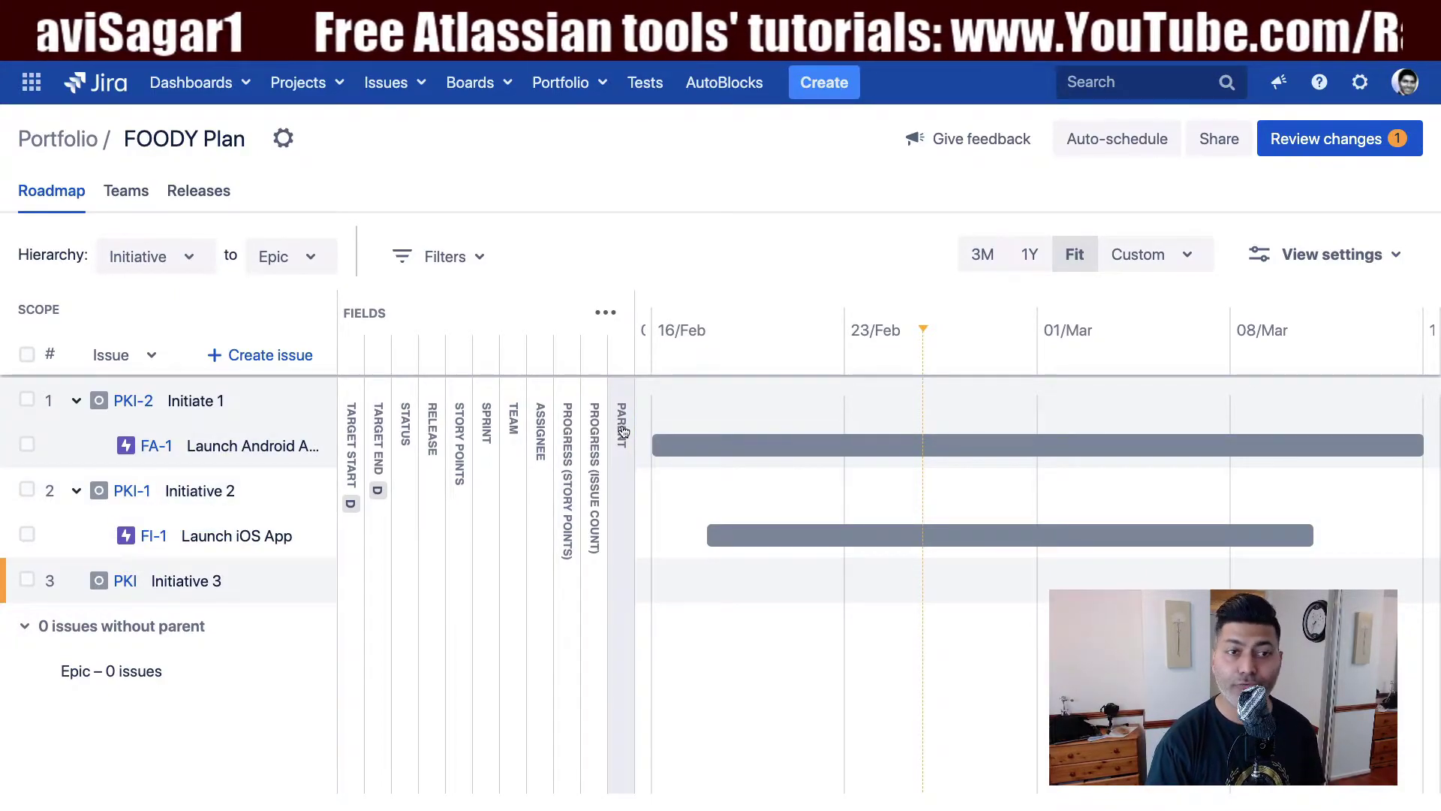
# - Look through the list of roadmap fields and expand the collapsed Parent column
pyautogui.click(605, 312)
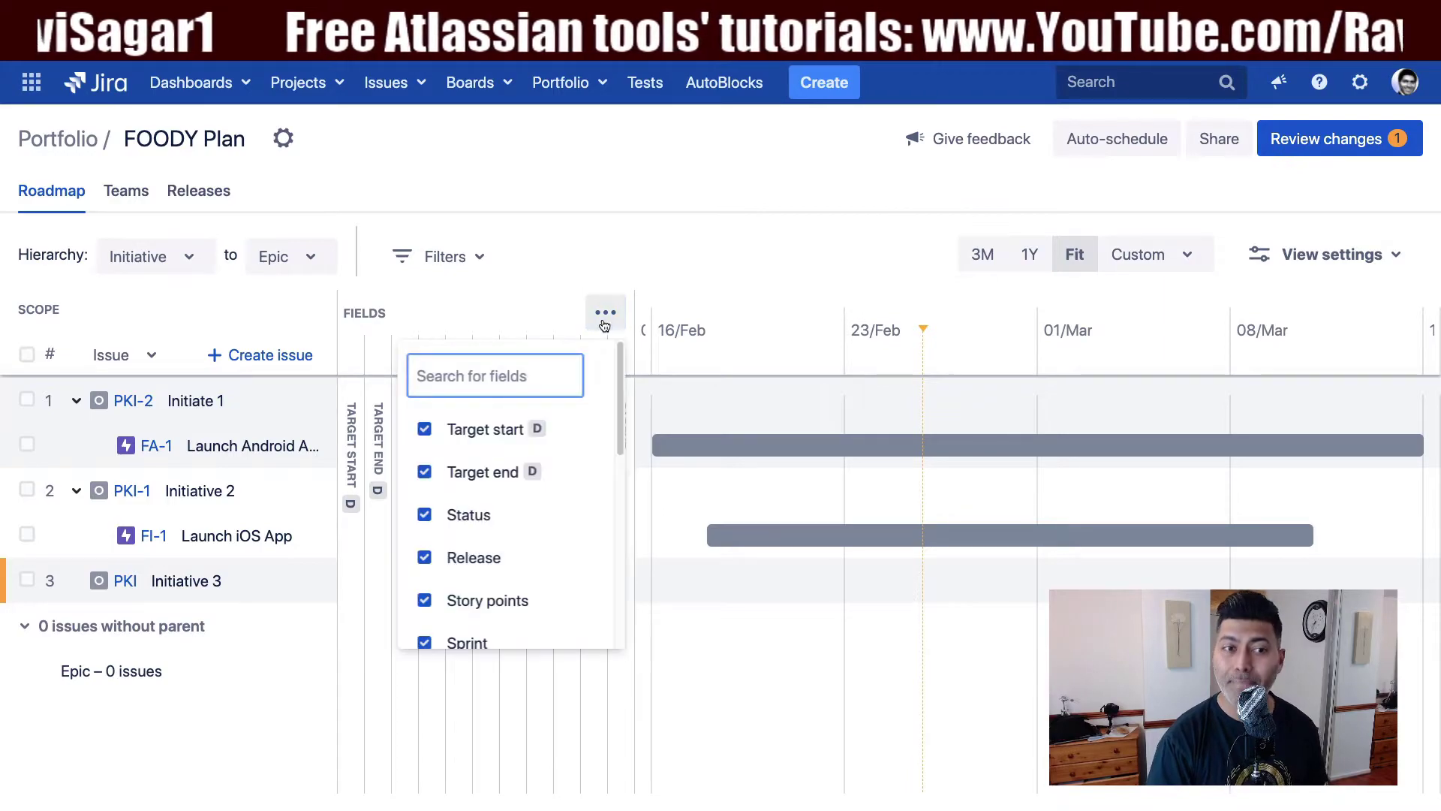
pyautogui.scroll(-4, 531, 475)
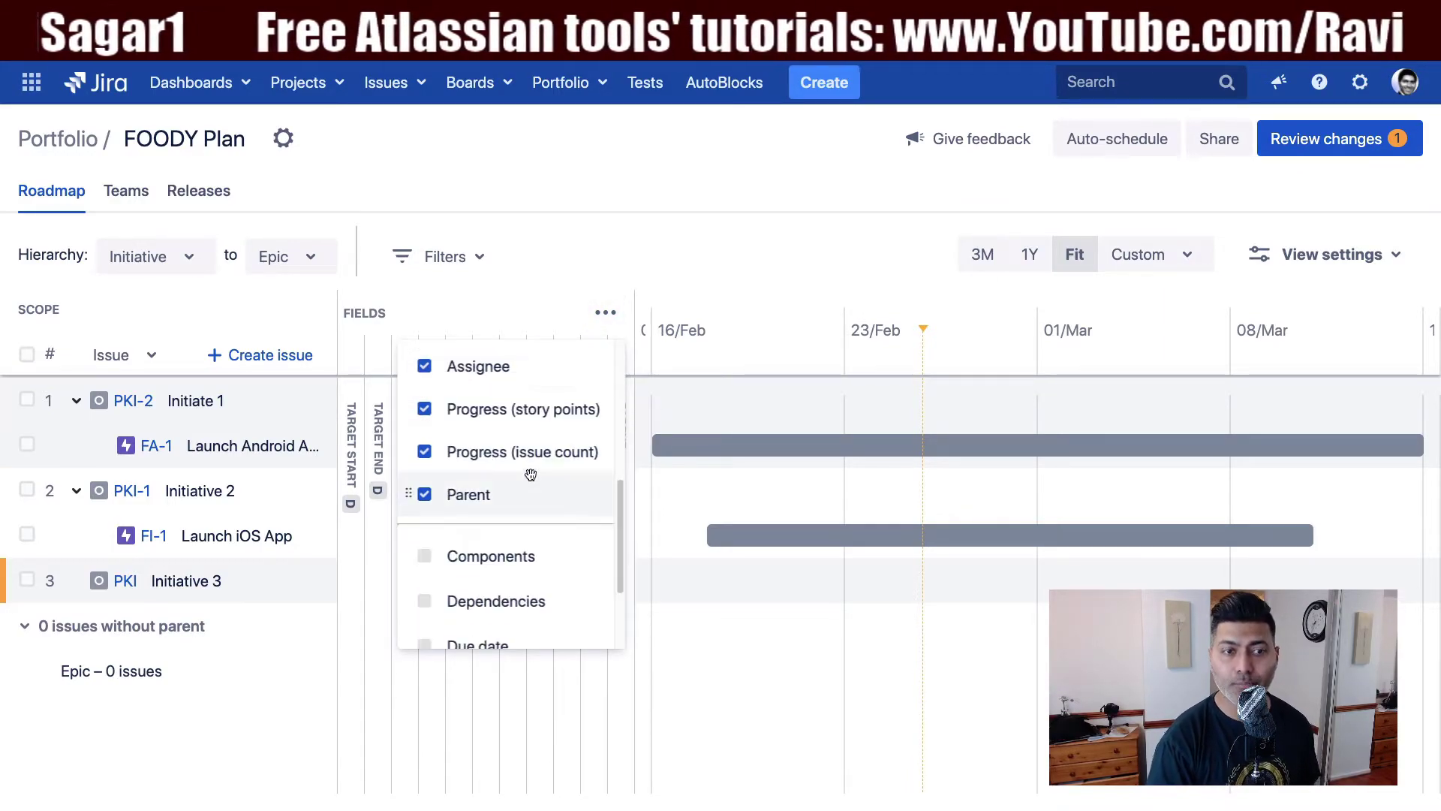
pyautogui.click(735, 234)
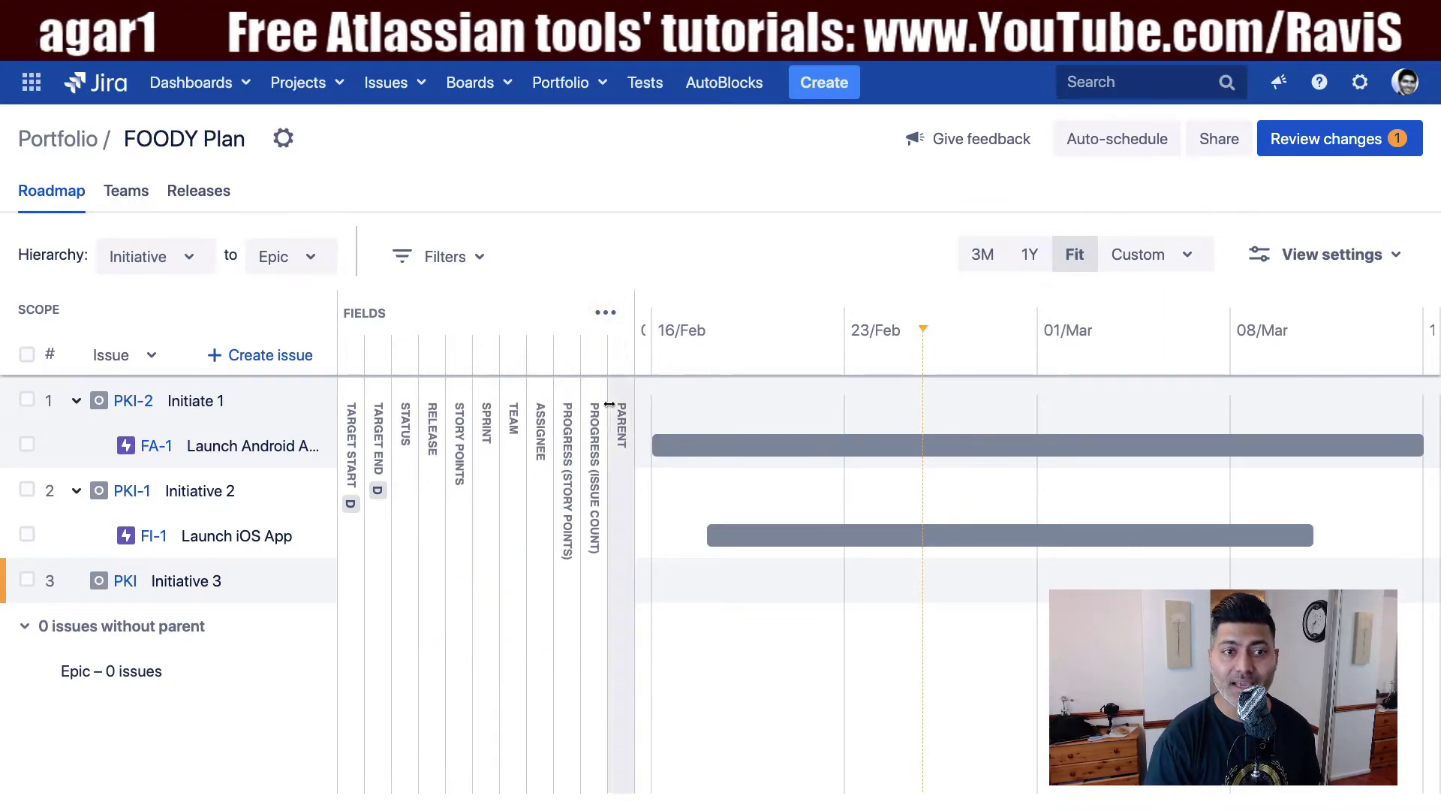
pyautogui.click(627, 414)
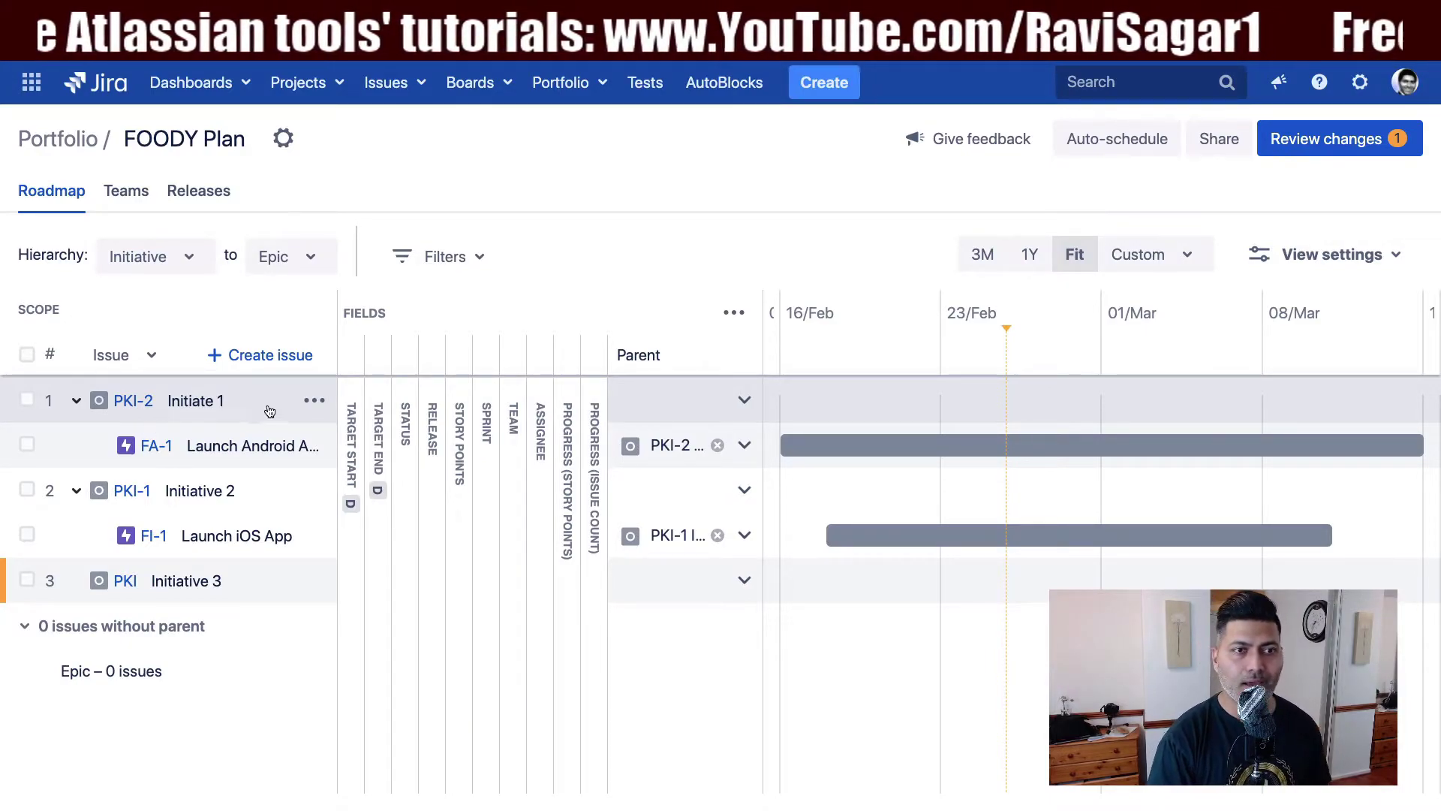
# - Extend the roadmap's lowest hierarchy level to Story, and from there to Sub-task
pyautogui.click(304, 256)
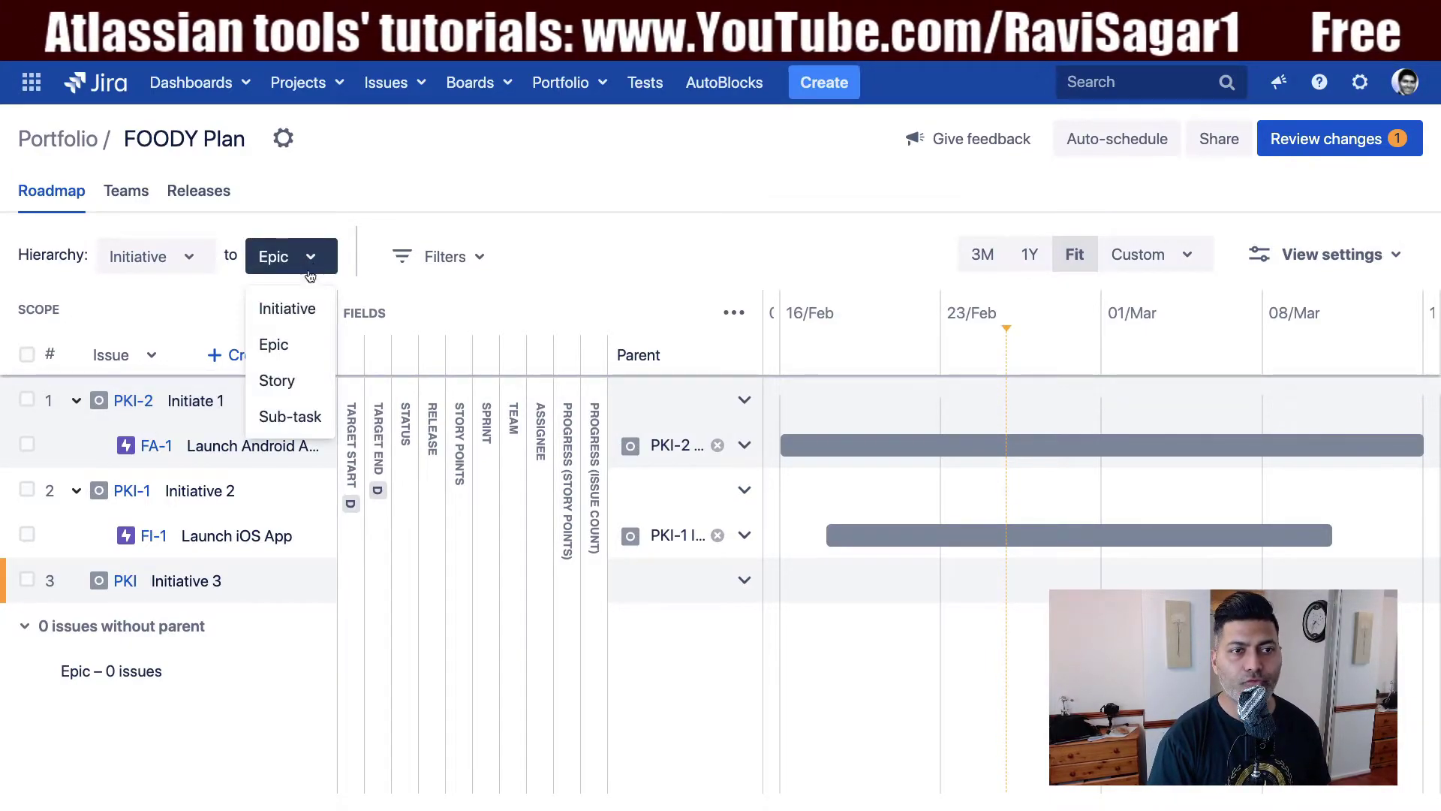
pyautogui.click(298, 382)
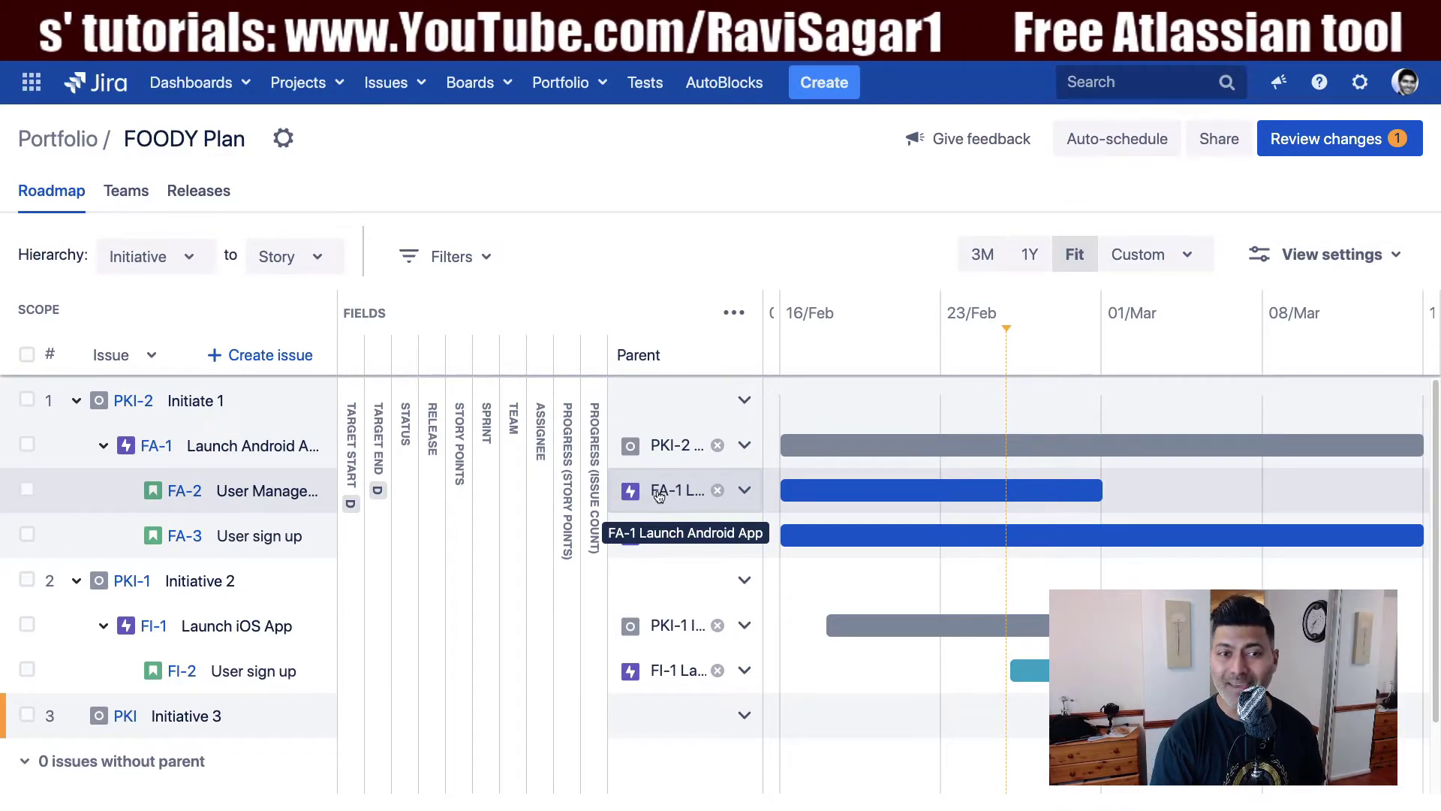
pyautogui.click(302, 258)
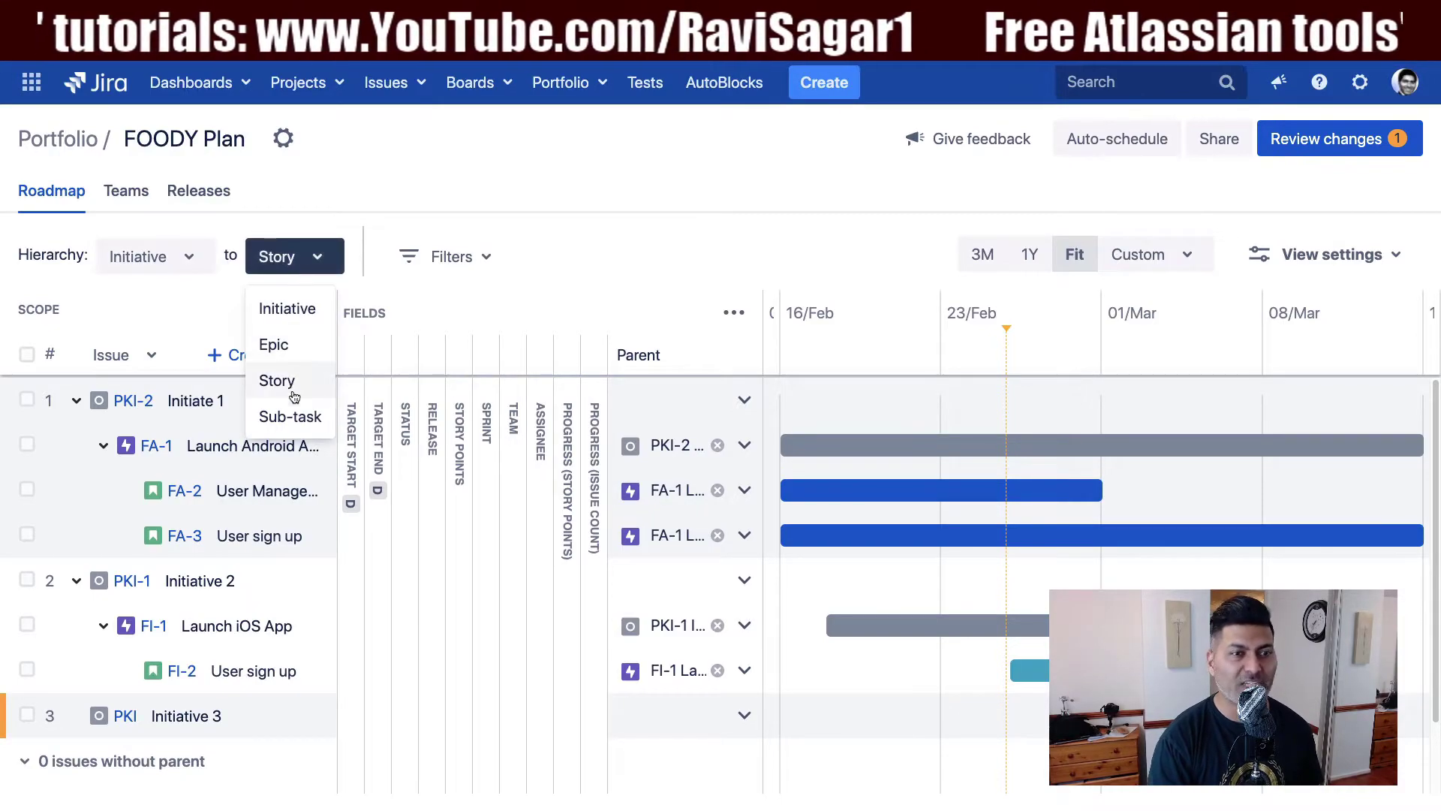
pyautogui.click(291, 416)
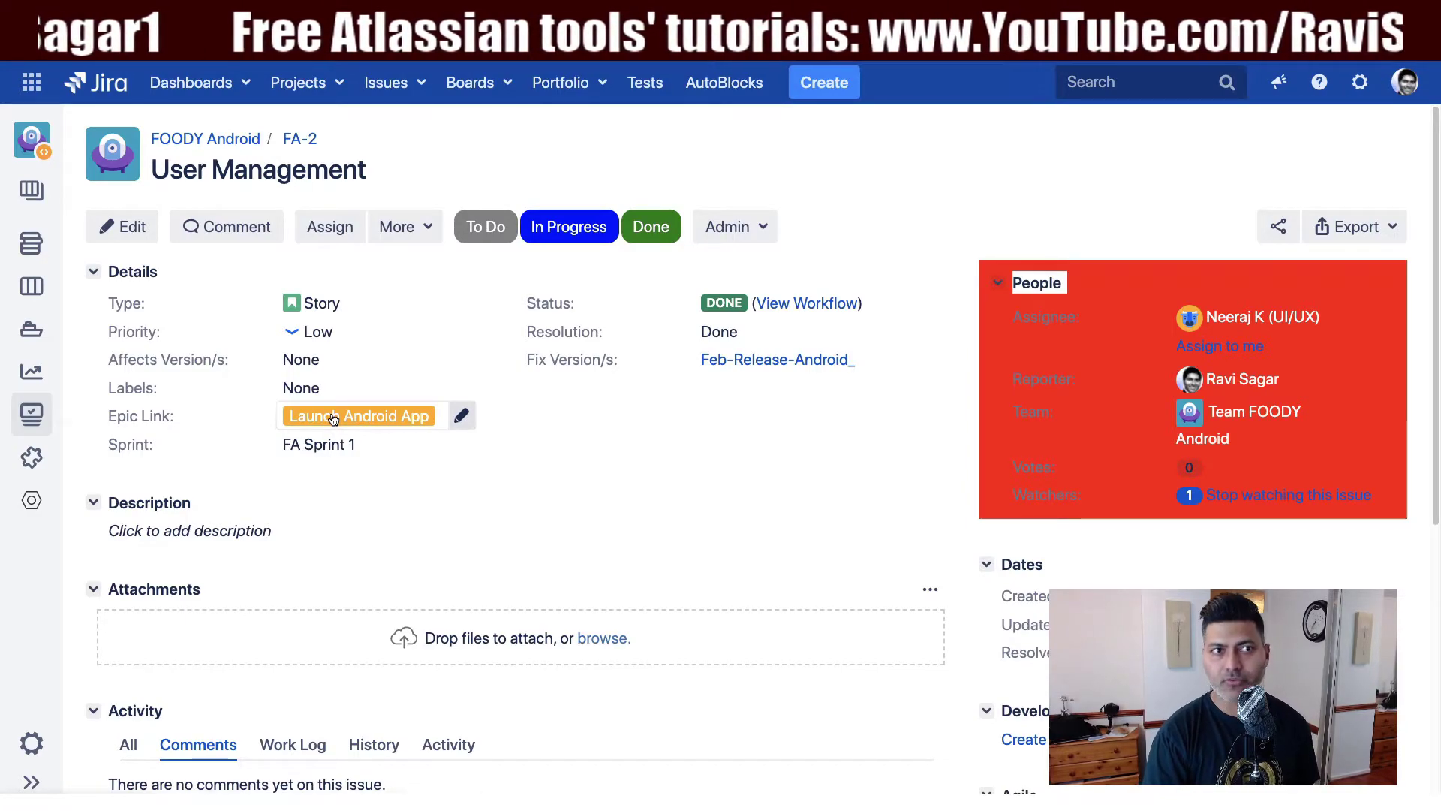
# - Open the epic linked to the User Management story and examine its Parent Link field
pyautogui.click(333, 418)
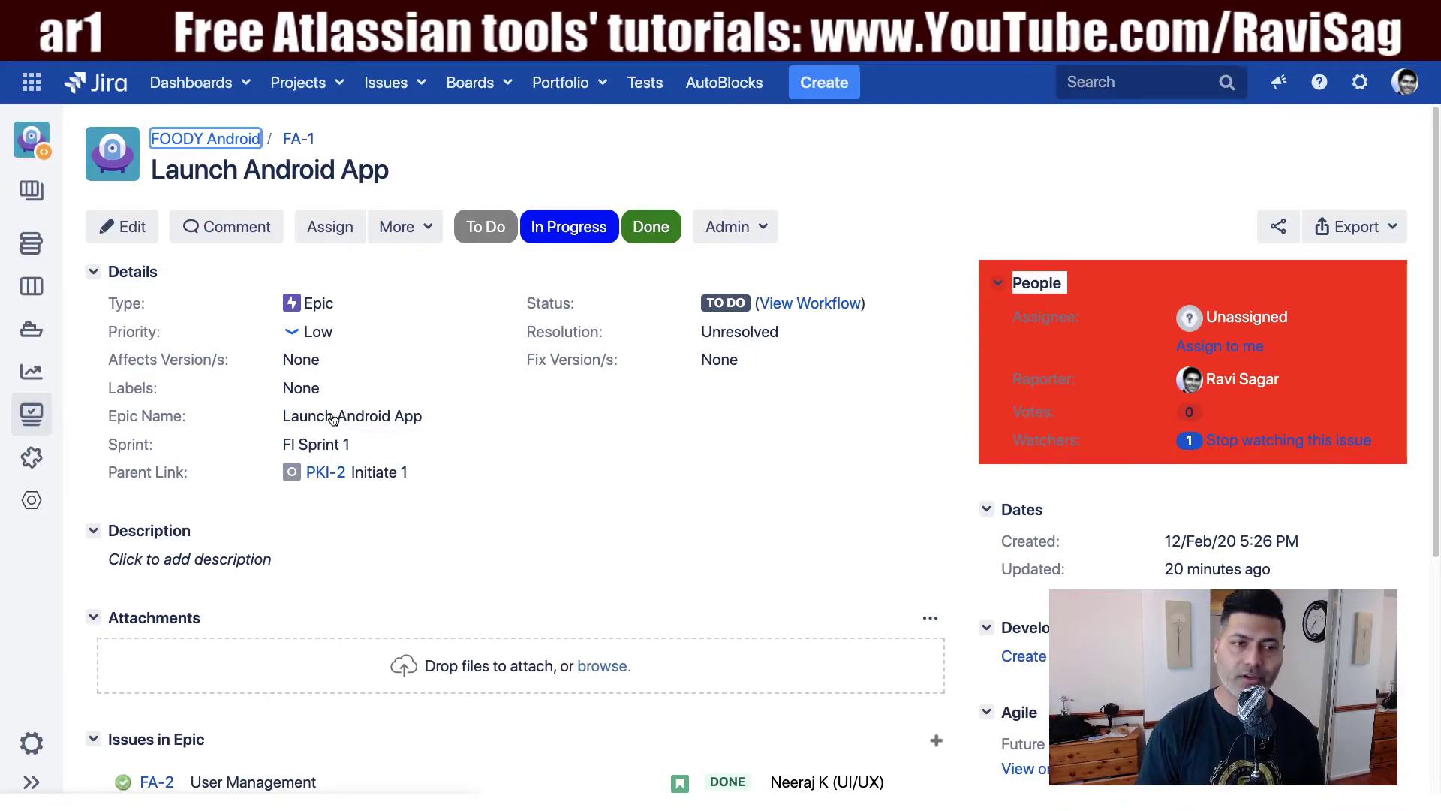
pyautogui.tripleClick(133, 475)
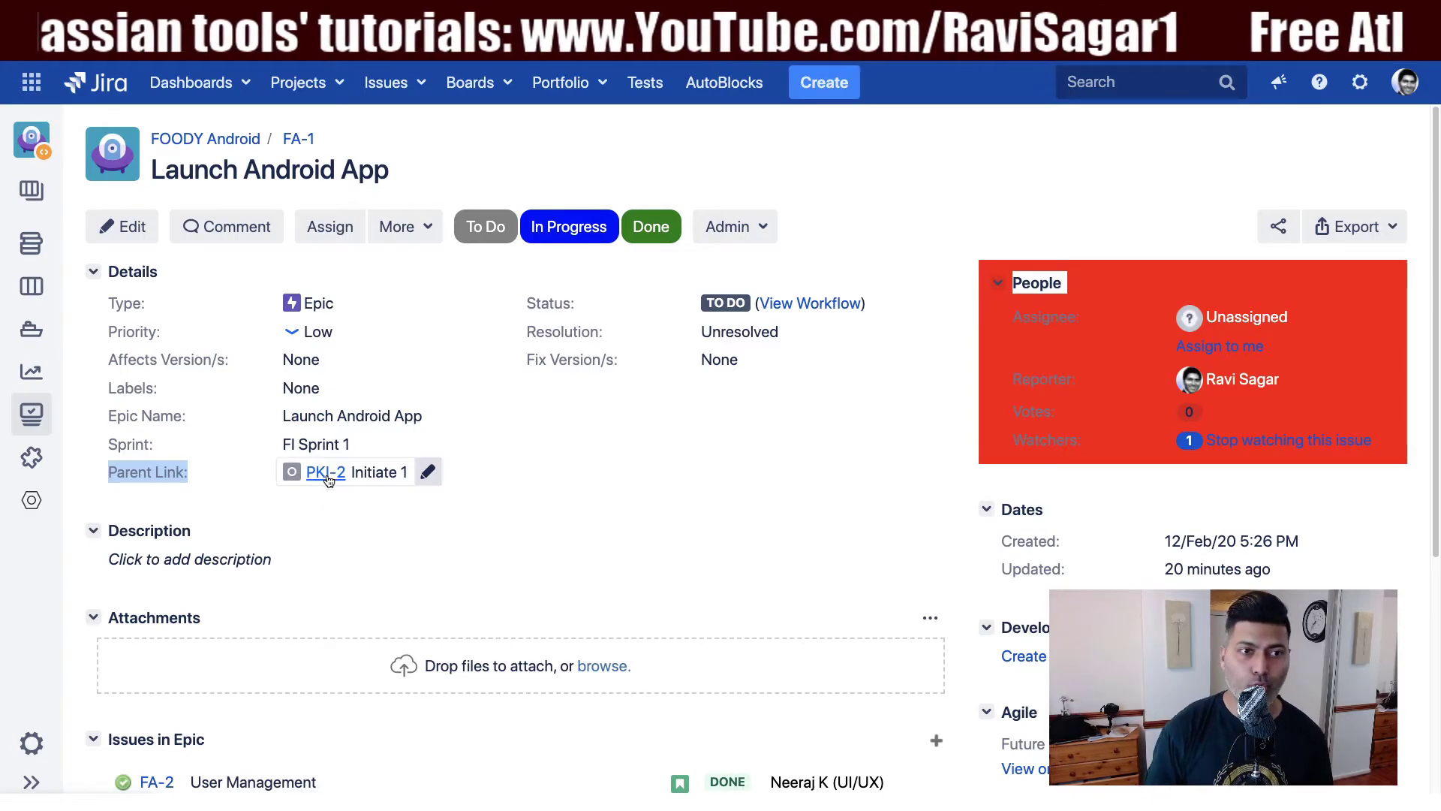
pyautogui.doubleClick(162, 473)
pyautogui.click(161, 472)
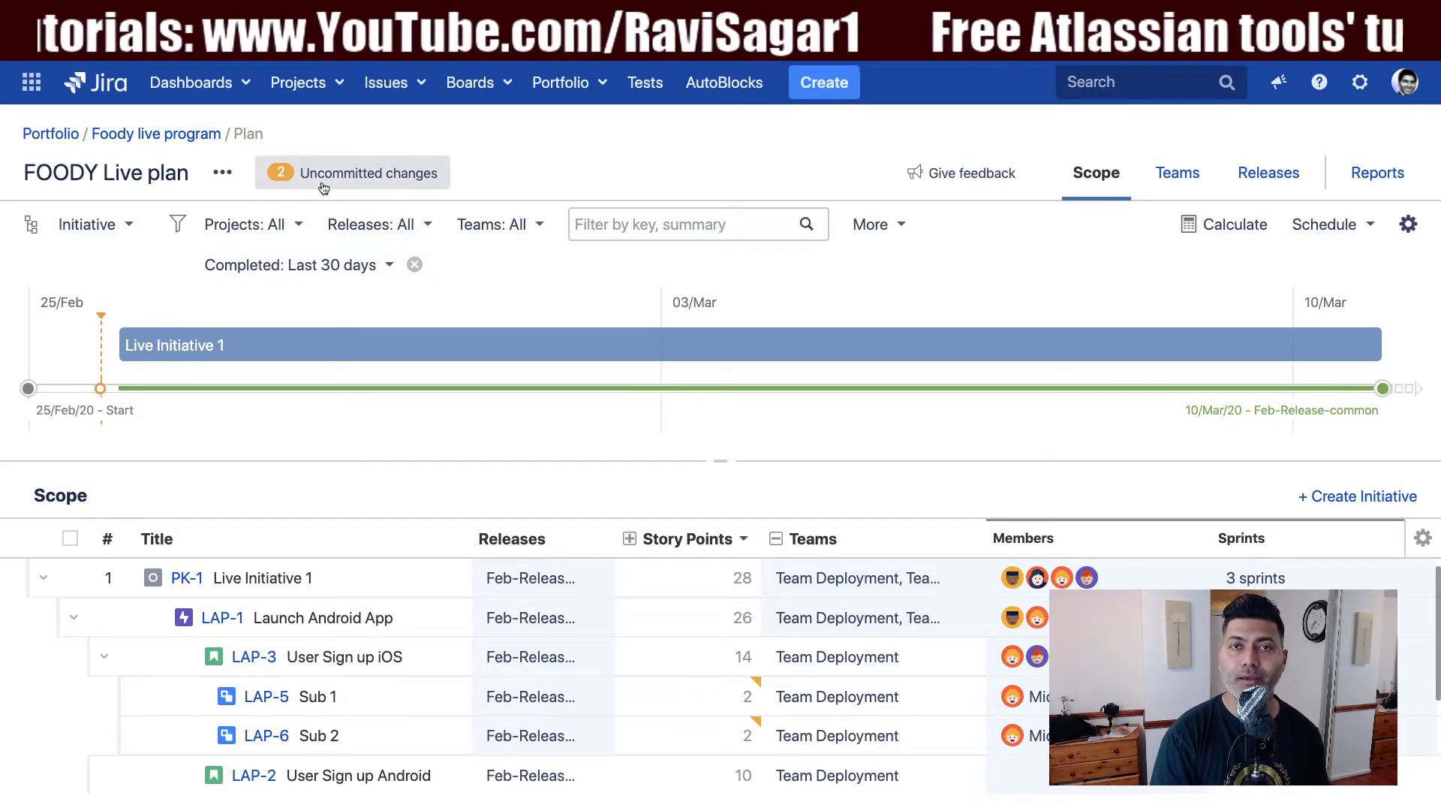
# - Collapse the User Sign up iOS story and the Launch Android App epic in the FOODY Live plan's scope
pyautogui.click(105, 658)
pyautogui.click(73, 616)
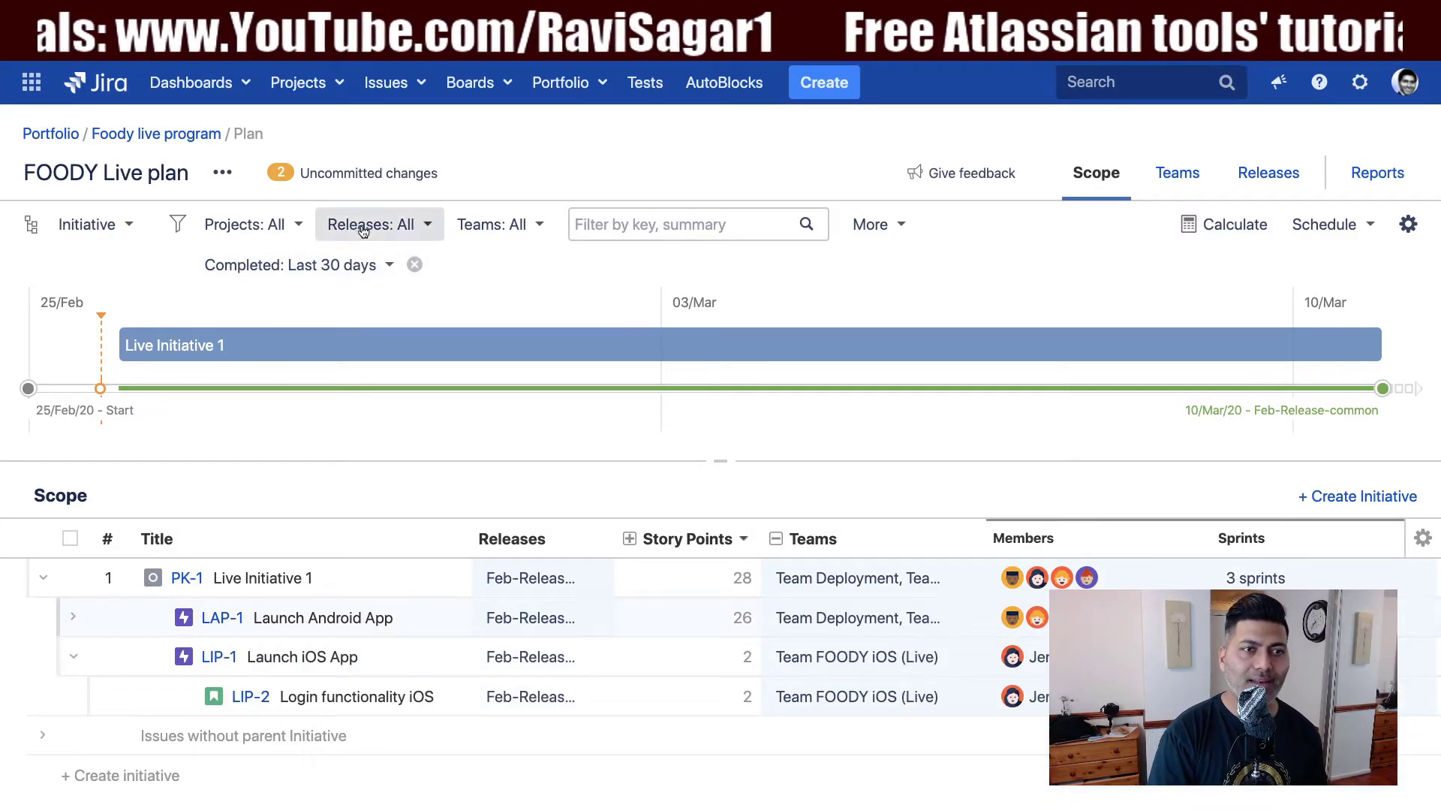
# - View the live plan's scope at the Initiative level, collapsing and re-expanding Live Initiative 1
pyautogui.click(88, 226)
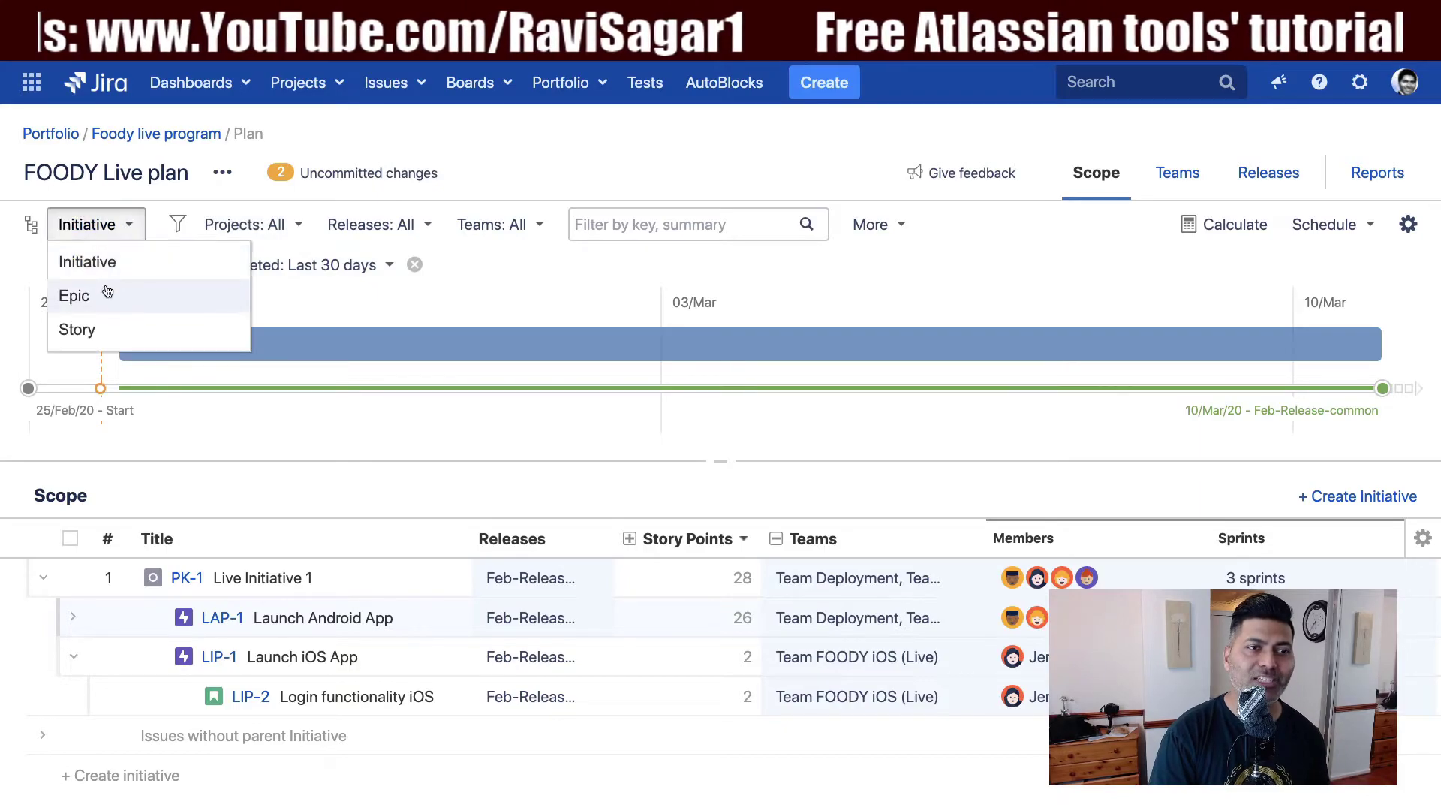
pyautogui.click(113, 270)
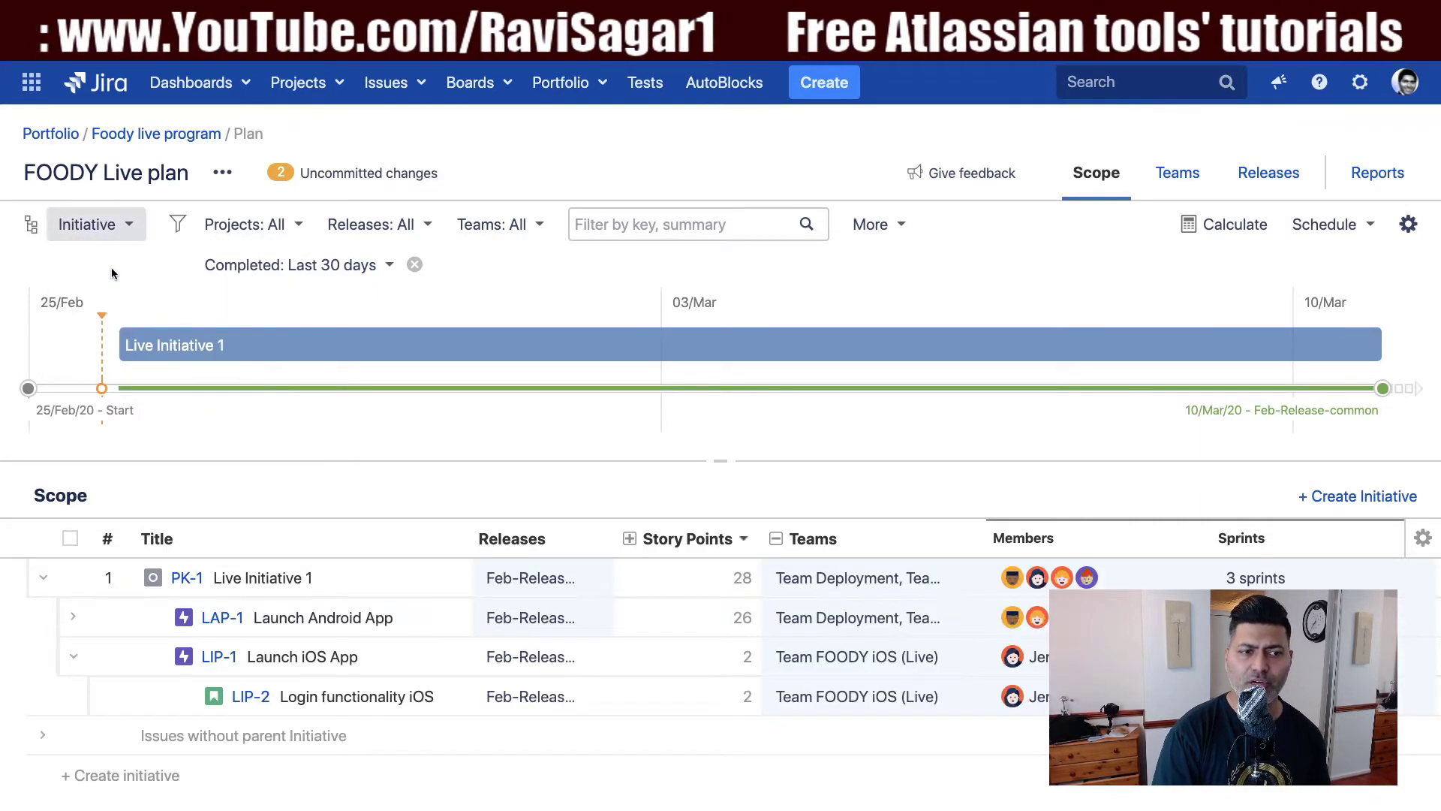
pyautogui.click(41, 578)
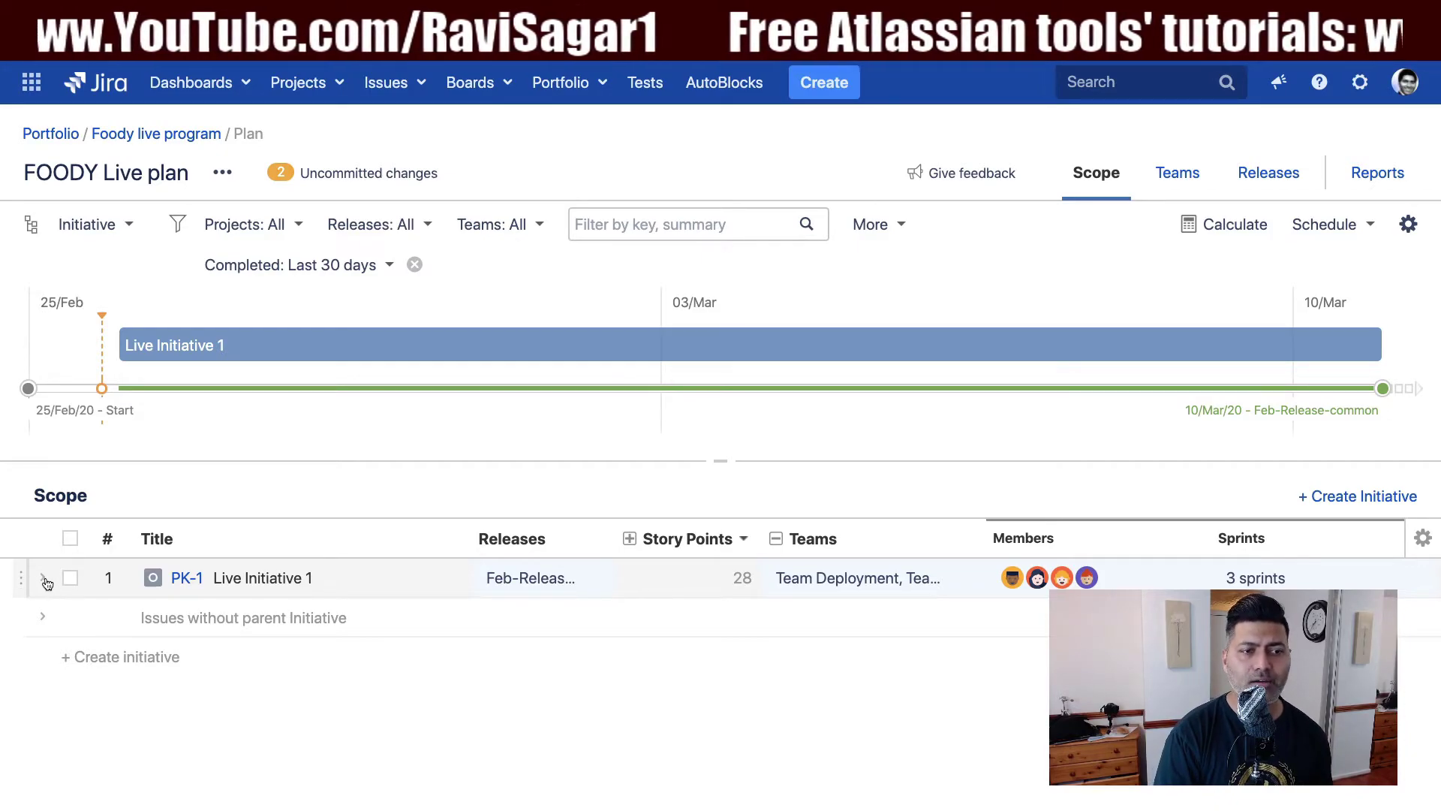
pyautogui.click(43, 579)
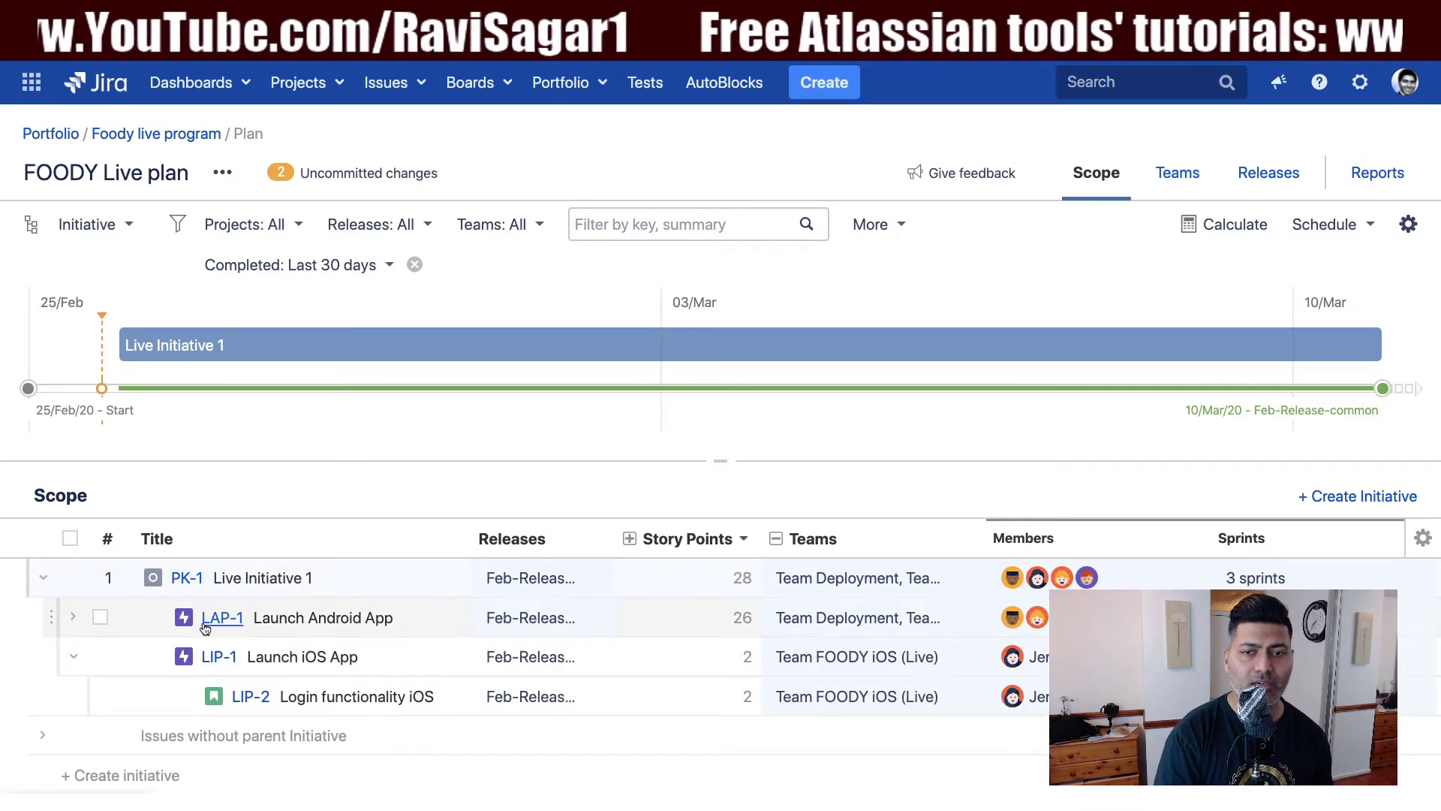